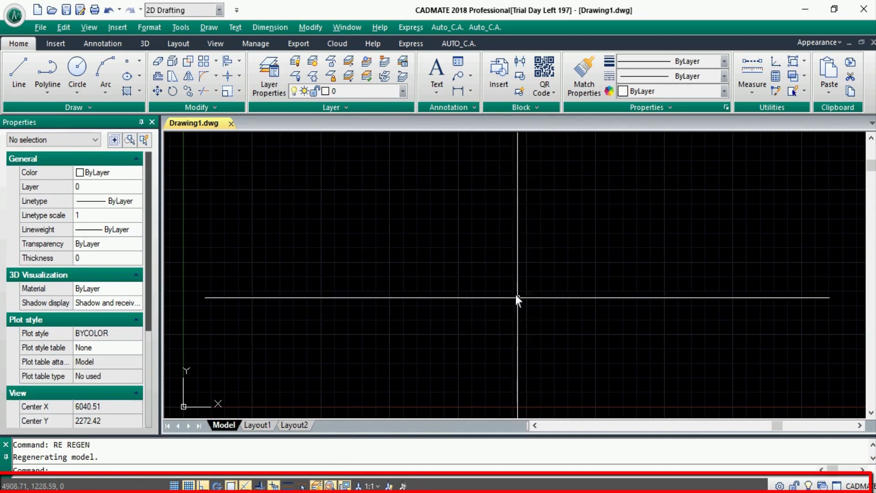
Open the Options dialog from the shortcut menu and browse its tabs, ending on Open and Save.
right_click(504, 258)
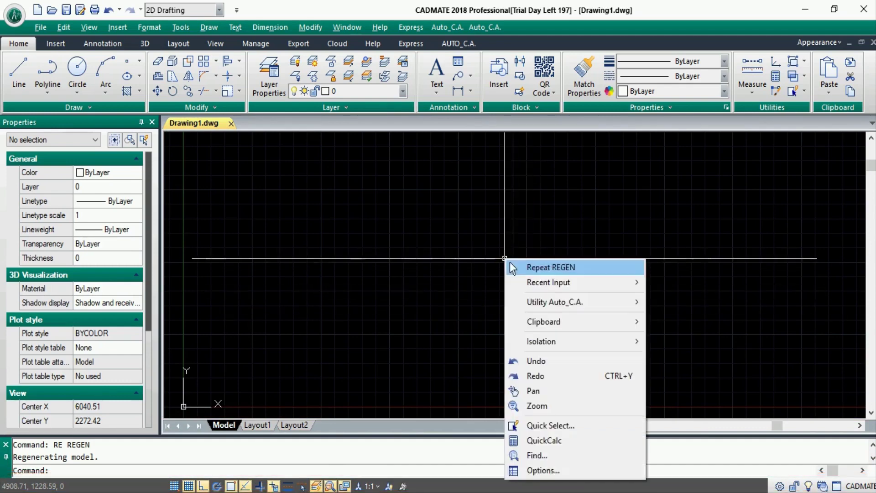
left_click(539, 471)
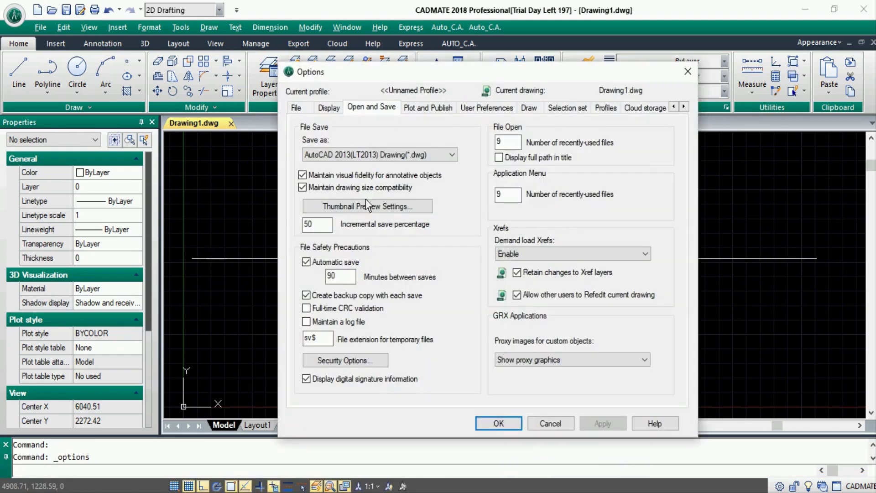
left_click(297, 108)
left_click(329, 108)
left_click(371, 108)
left_click(428, 108)
left_click(487, 108)
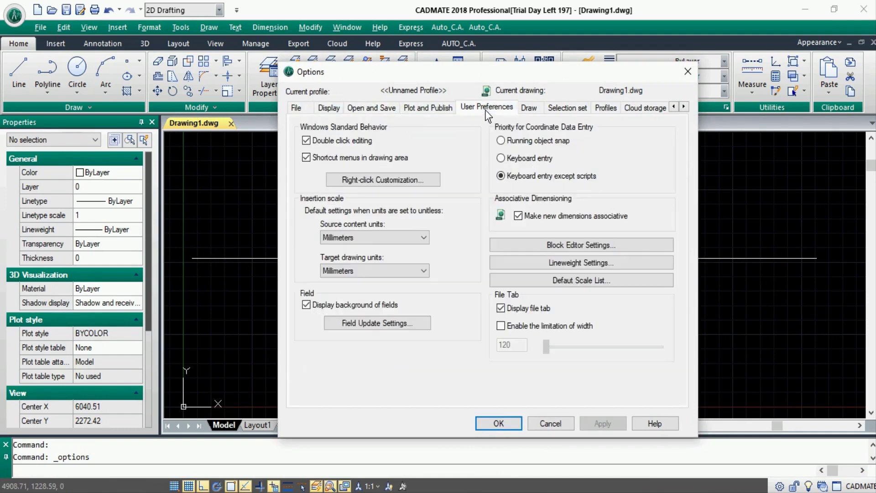
left_click(531, 108)
left_click(358, 110)
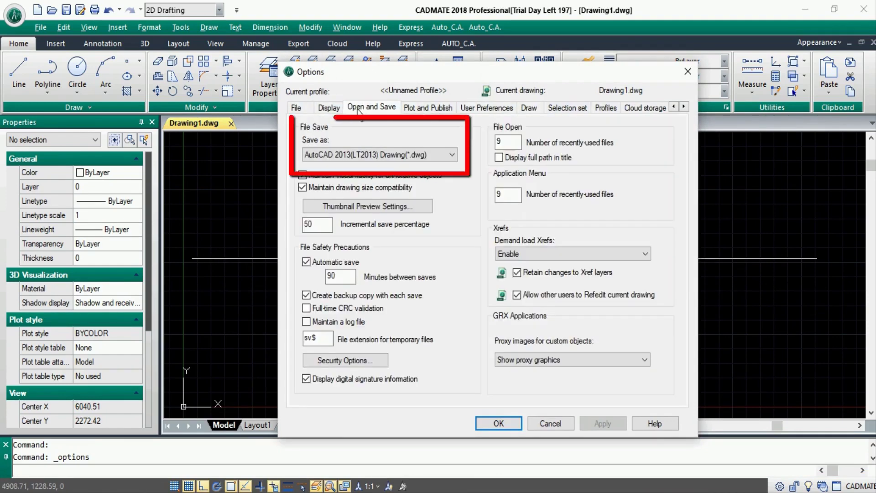
Check the default save format list, leave it unchanged, and close Options.
left_click(452, 155)
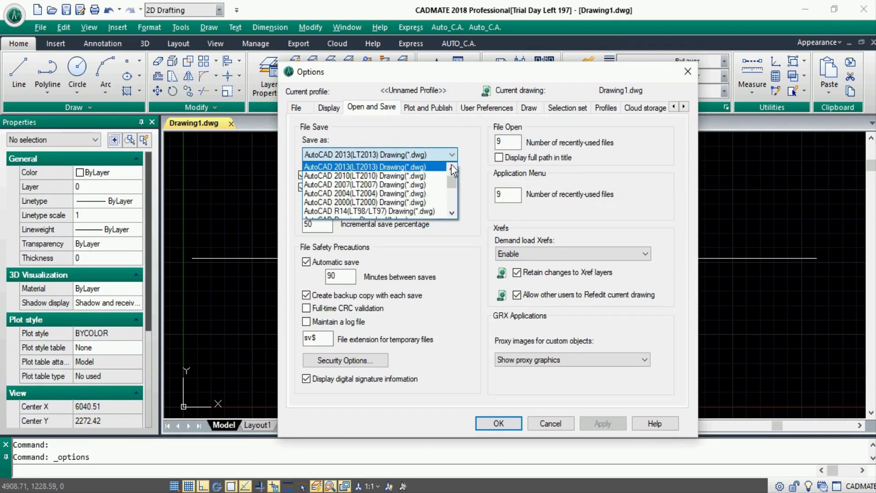
left_click_drag(453, 182, 453, 177)
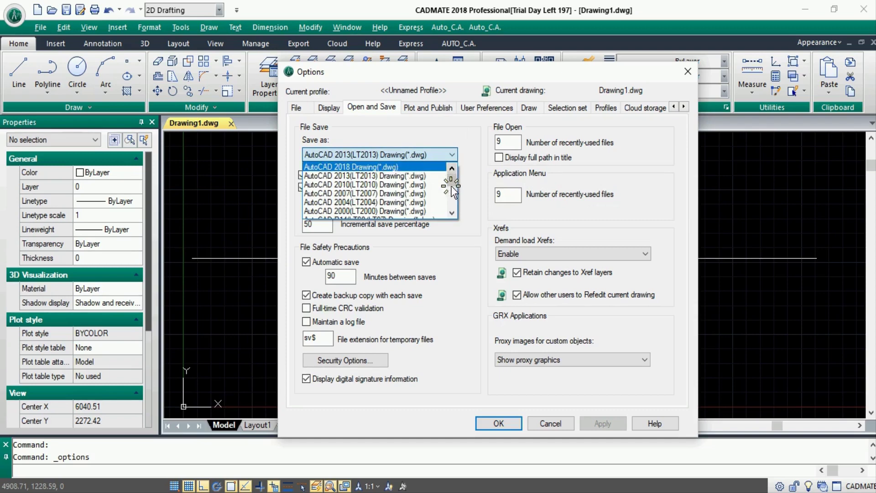
scroll(454, 180, "down", 3)
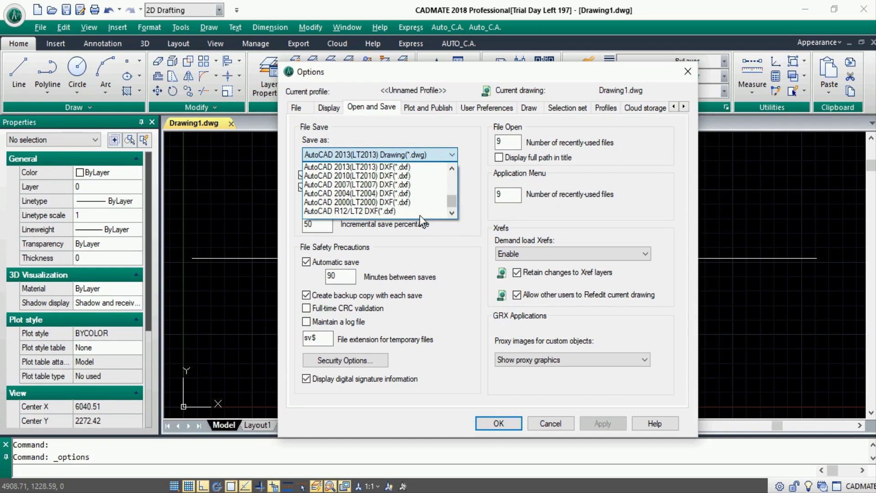
left_click(499, 423)
left_click(499, 423)
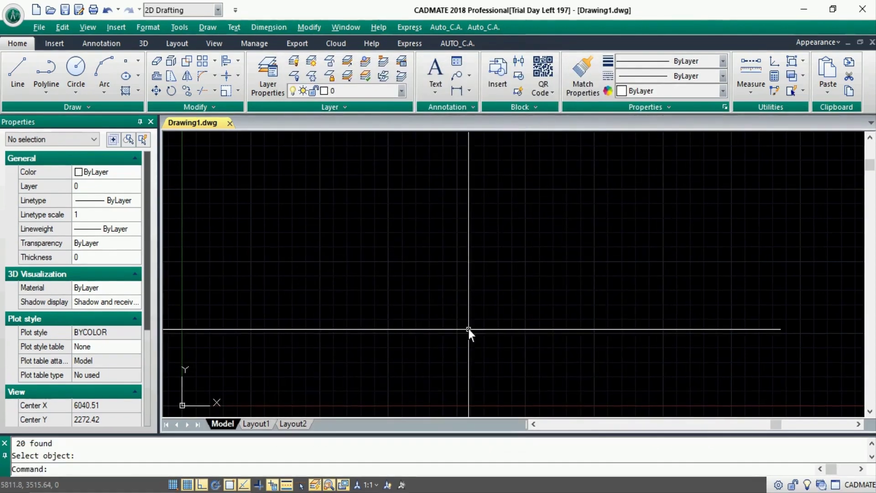
Start and cancel half-typed line, circle and block commands in the drawing.
left_click(377, 279)
type("l")
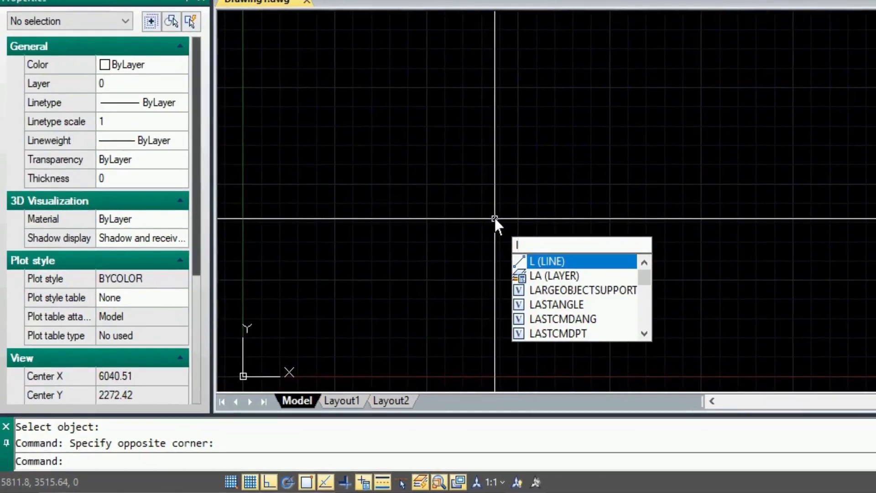
key("BackSpace")
type("c")
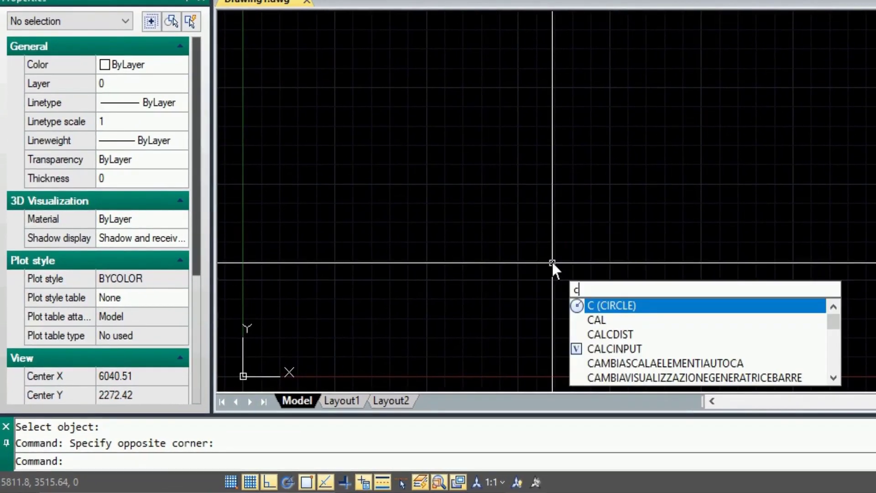
key("BackSpace")
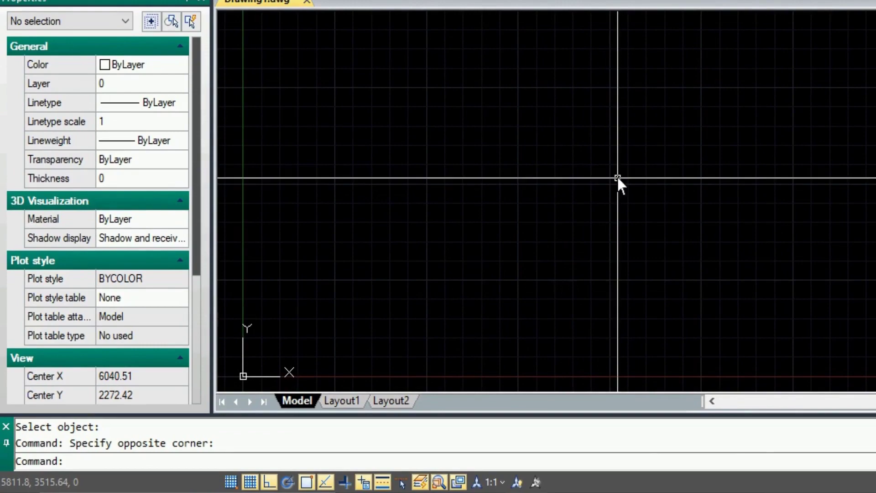
type("b")
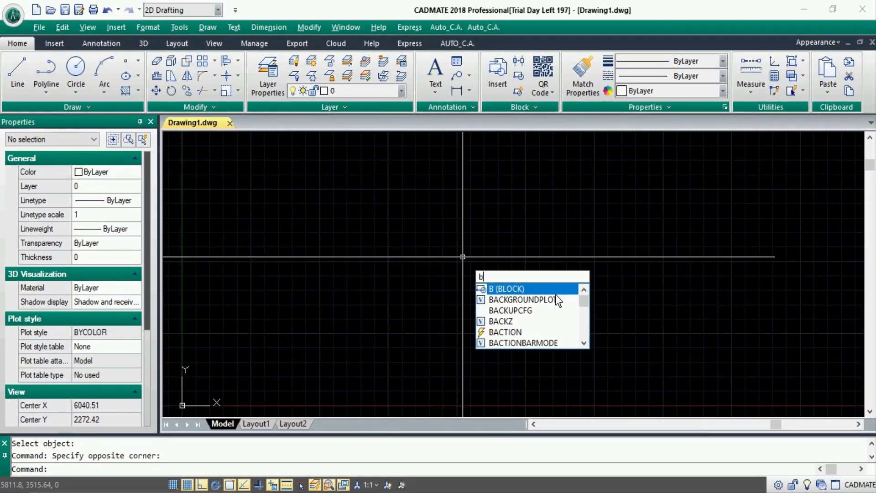
key("BackSpace")
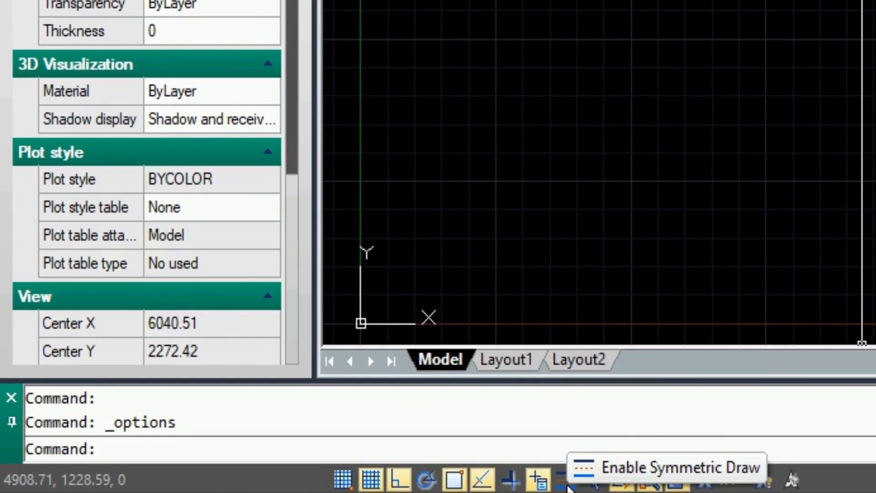
Set Symmetric Draw to support all object types using Select All in its settings.
right_click(568, 485)
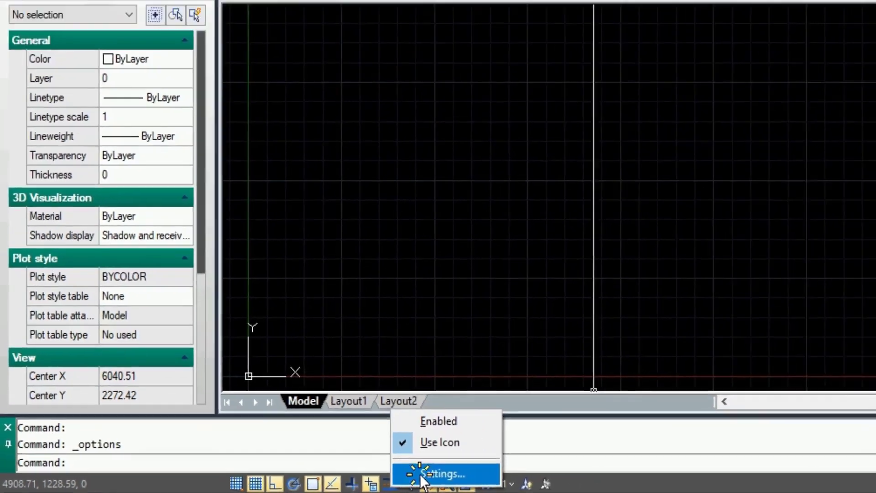
left_click(612, 468)
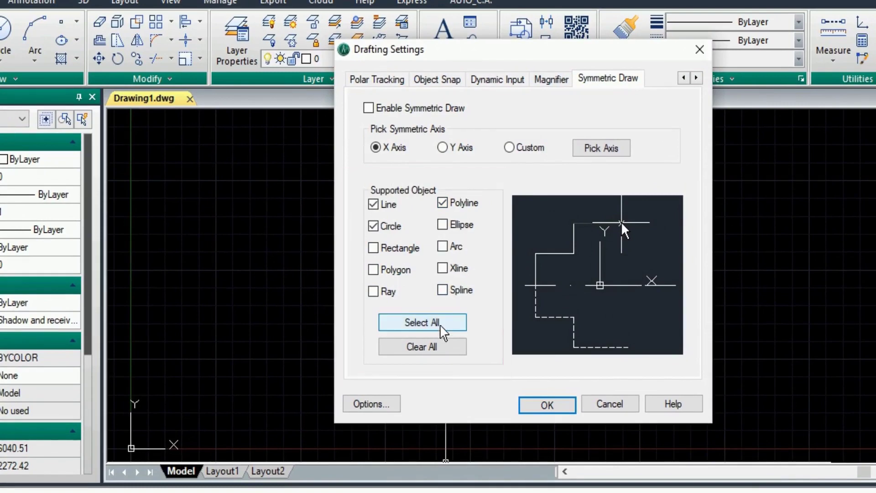
left_click(440, 326)
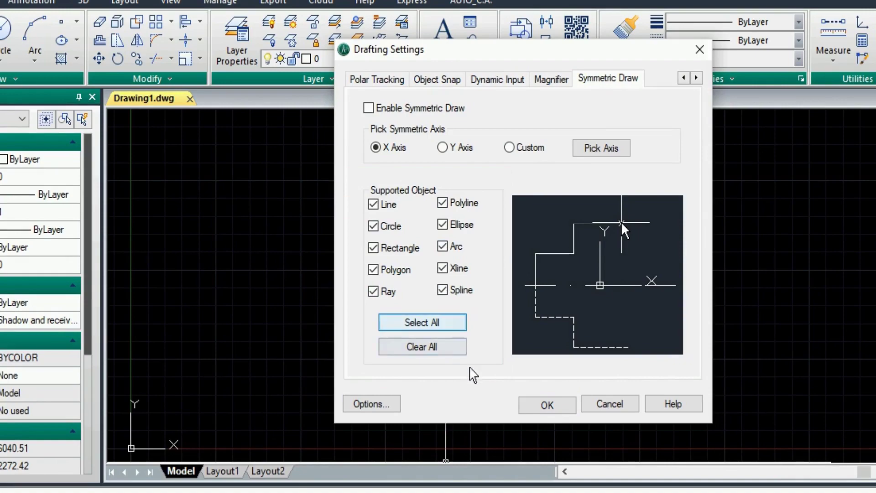
left_click(541, 405)
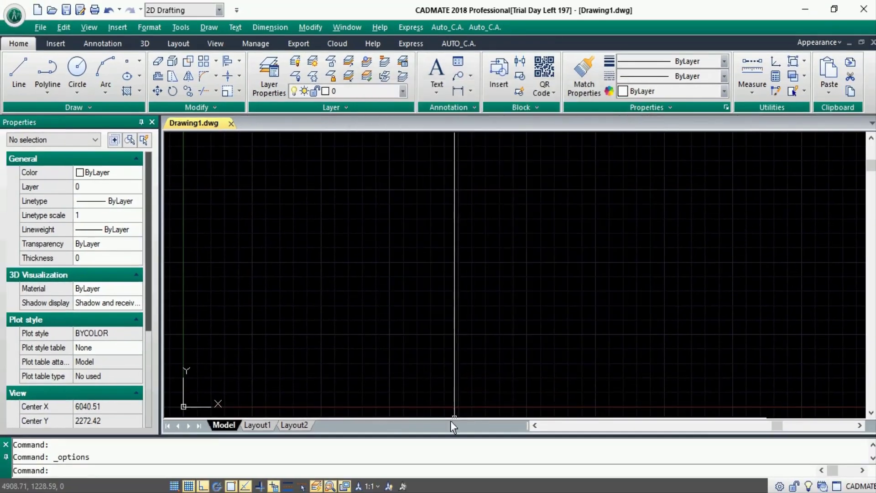
Draw a vertical polyline and pick it as the symmetry axis.
type("pl")
key("Return")
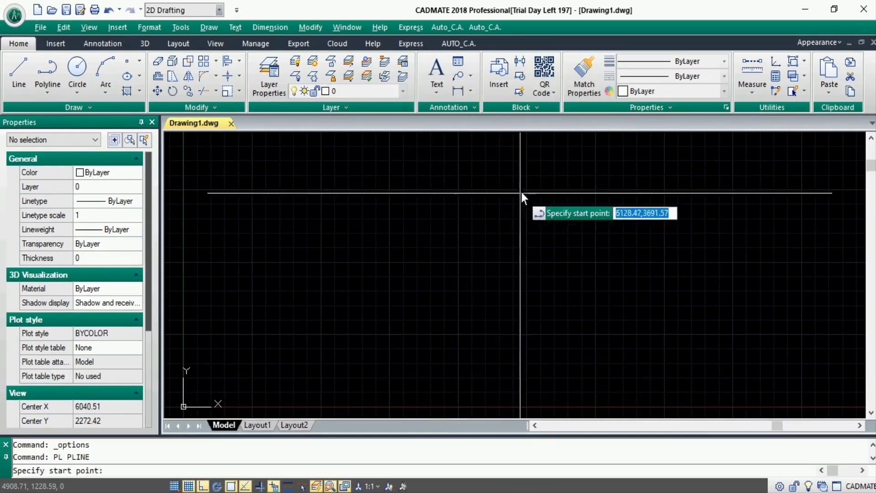
left_click(520, 193)
left_click(507, 397)
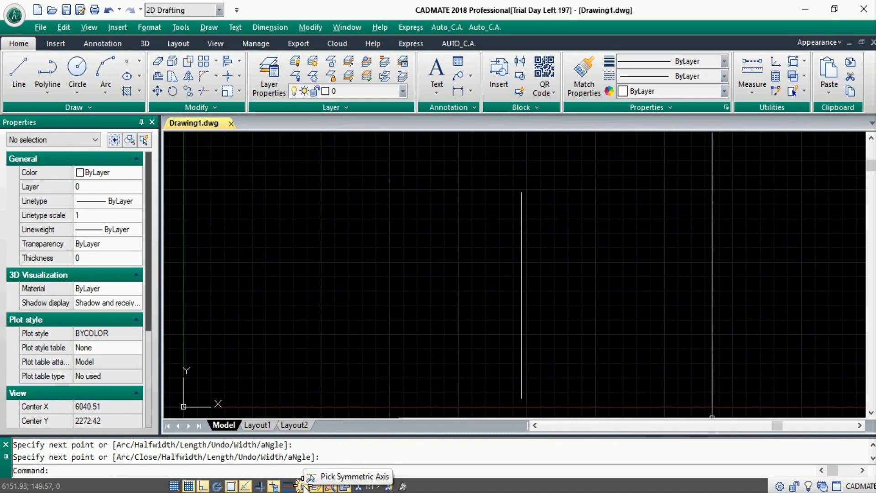
left_click(302, 485)
left_click(522, 315)
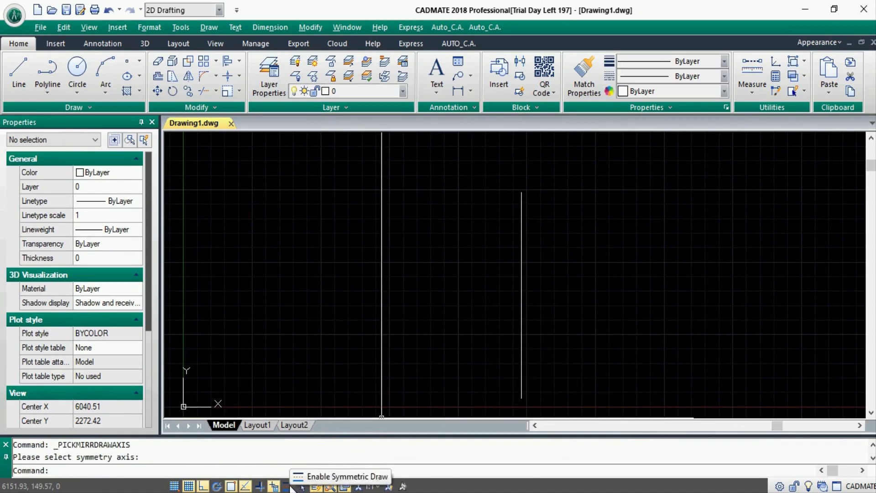
Draw a stepped polyline outline left of the axis, mirrored automatically to the right.
type("pl")
key("Return")
left_click(467, 388)
left_click(402, 388)
left_click(402, 352)
left_click(439, 352)
left_click(439, 324)
left_click(354, 324)
left_click(353, 287)
left_click(402, 287)
left_click(402, 255)
left_click(440, 256)
left_click(441, 214)
left_click(481, 214)
key("Return")
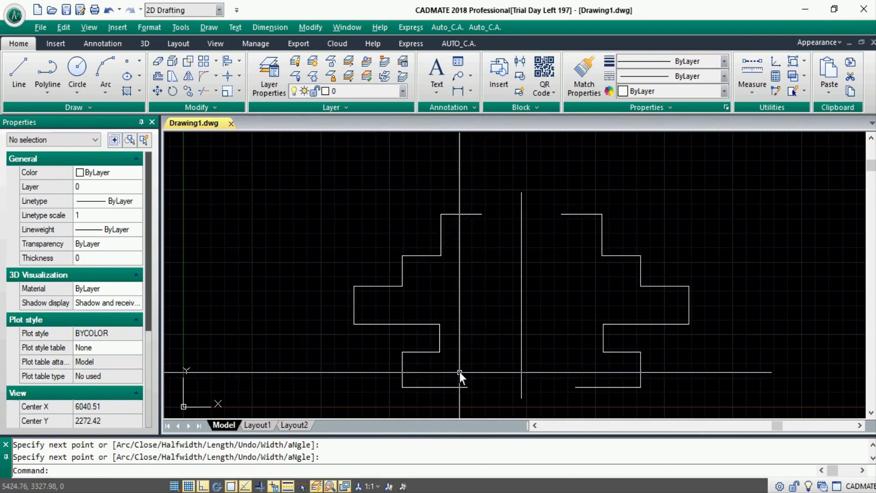
type("rec")
key("Return")
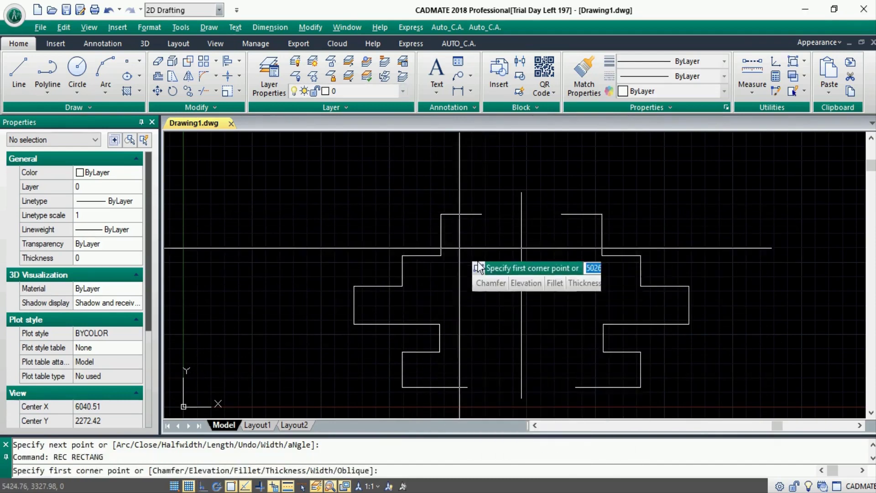
Draw a rectangle, a circle and a three-point arc, each mirrored across the axis.
left_click(459, 248)
left_click(498, 275)
type("c")
key("Return")
left_click(482, 317)
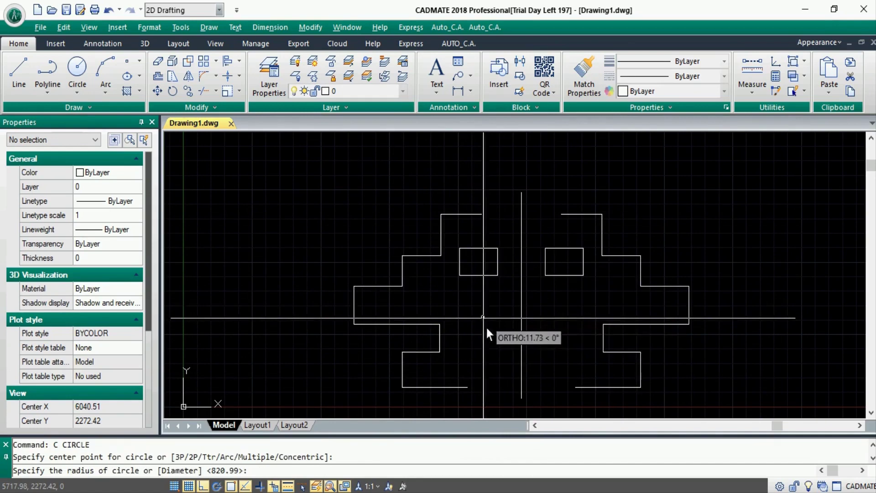
left_click(487, 335)
type("a")
key("Return")
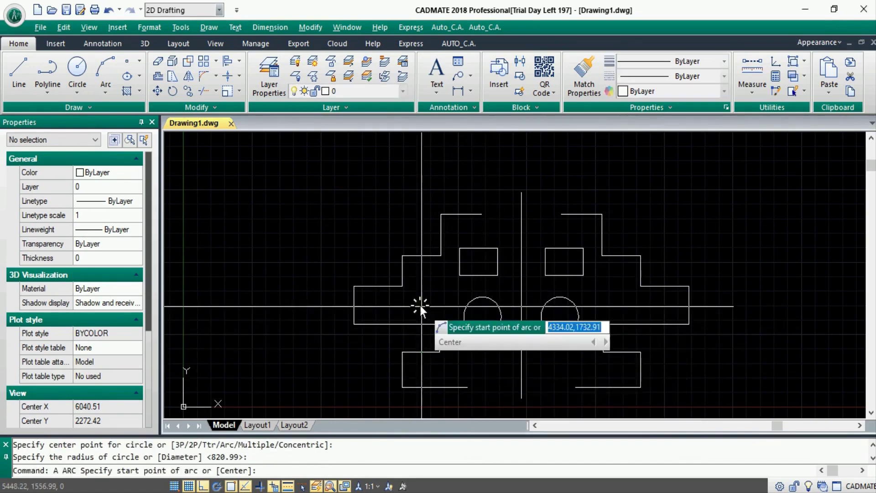
left_click(419, 305)
left_click(431, 284)
left_click(443, 290)
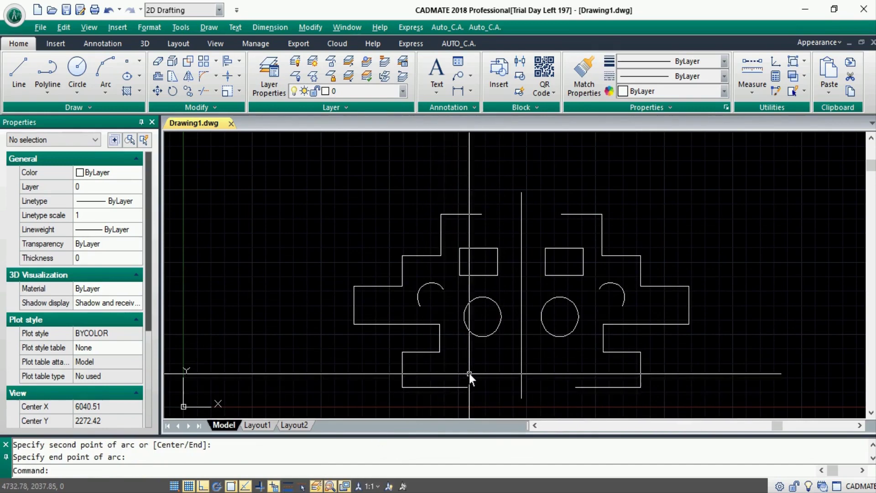
Draw a short three-segment polyline outline in the lower part of the plan.
type("pl")
key("Return")
left_click(485, 359)
left_click(479, 400)
left_click(504, 400)
left_click(500, 364)
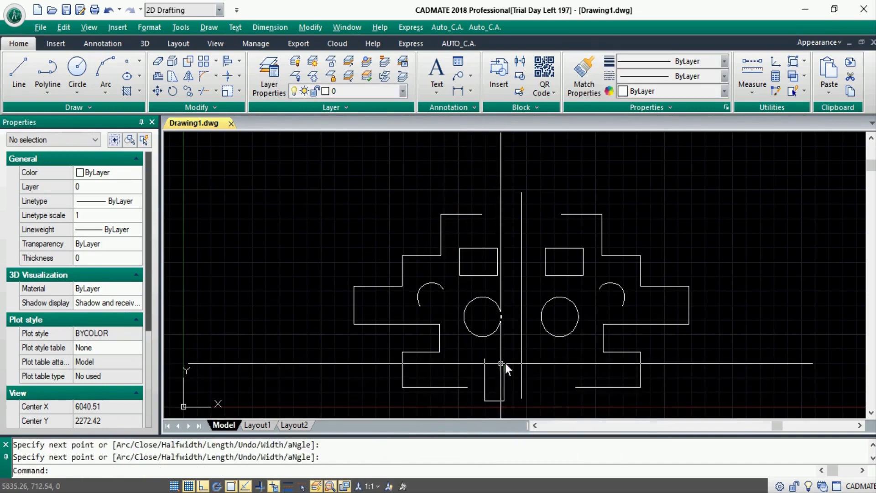
key("Return")
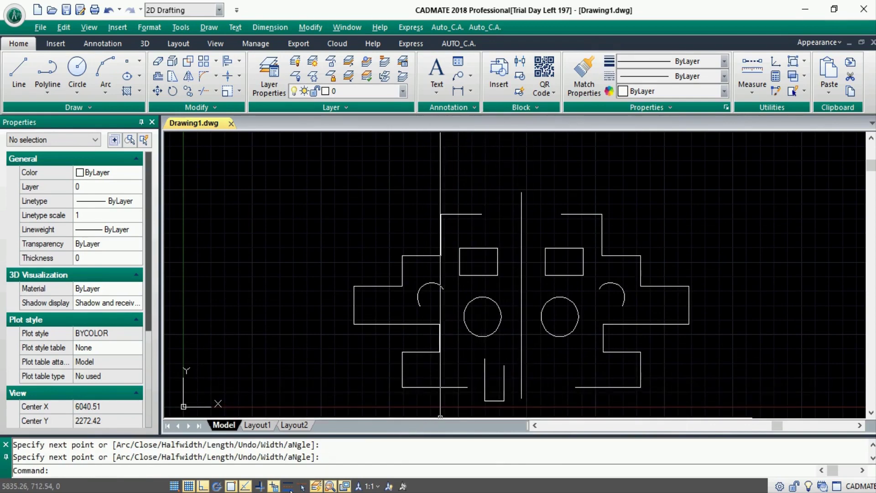
Draw a five-segment stepped LINE profile across the top of the plan.
type("l")
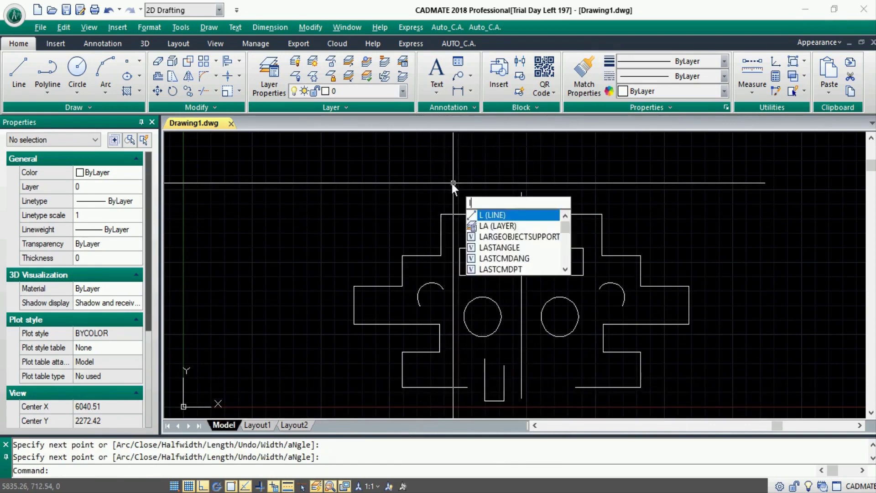
key("Return")
left_click(453, 165)
left_click(453, 197)
left_click(482, 197)
left_click(482, 182)
left_click(503, 181)
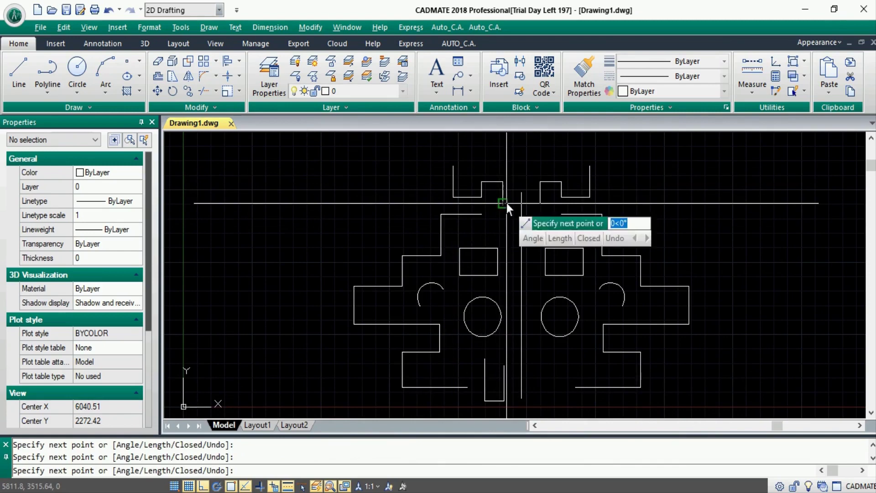
left_click(503, 202)
key("Return")
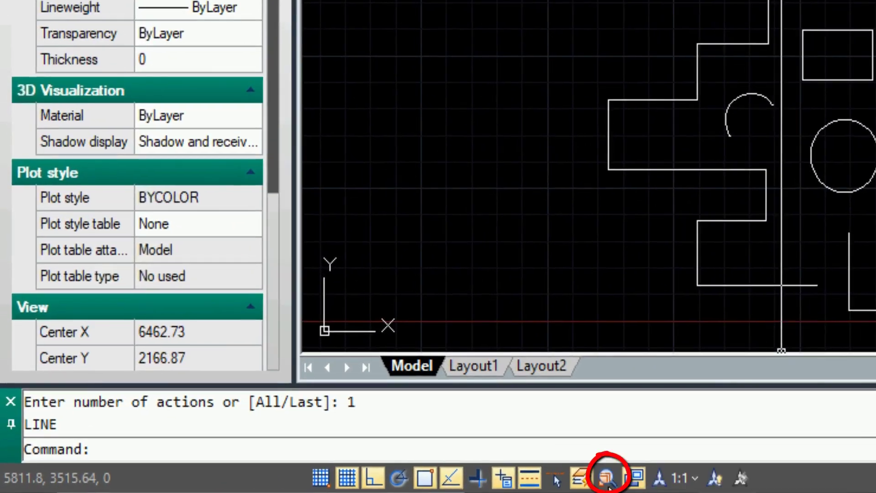
Switch on the magnifier and draw a closed eight-corner stepped line shape in the right-hand room.
left_click(608, 480)
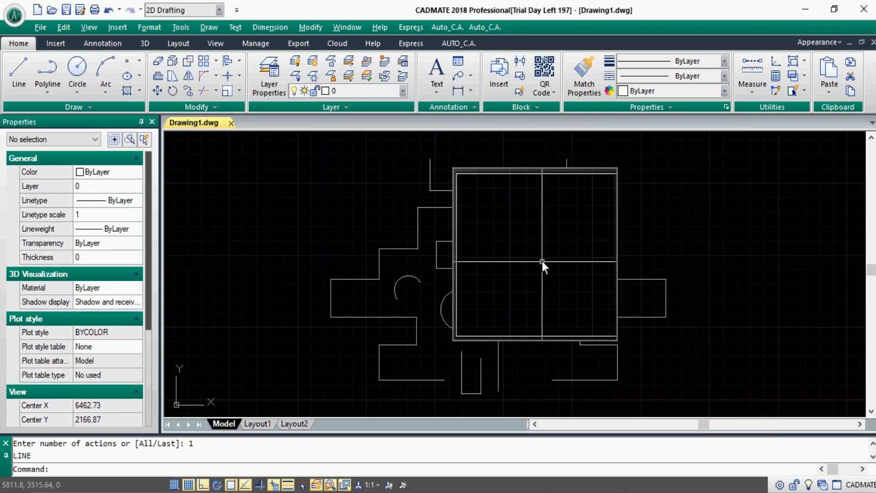
type("l")
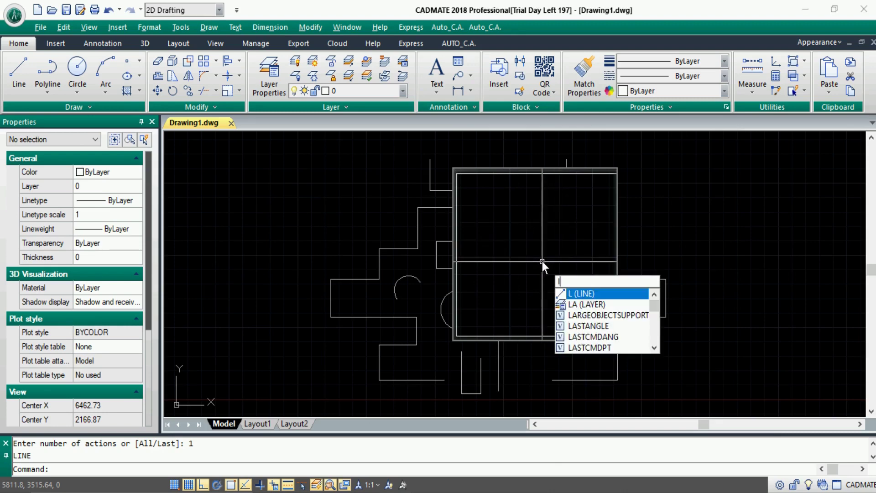
key("Return")
left_click(508, 196)
left_click(509, 295)
left_click(566, 288)
left_click(566, 266)
left_click(595, 266)
left_click(595, 228)
left_click(539, 232)
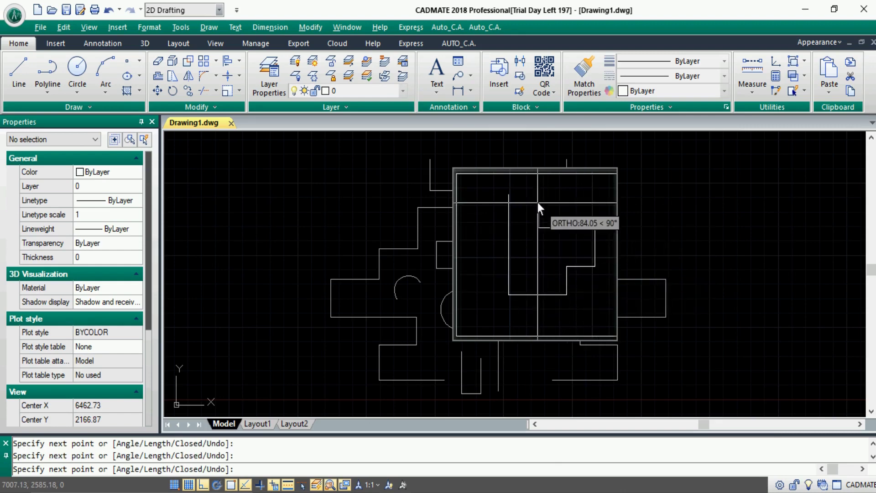
left_click(544, 197)
type("c")
key("Return")
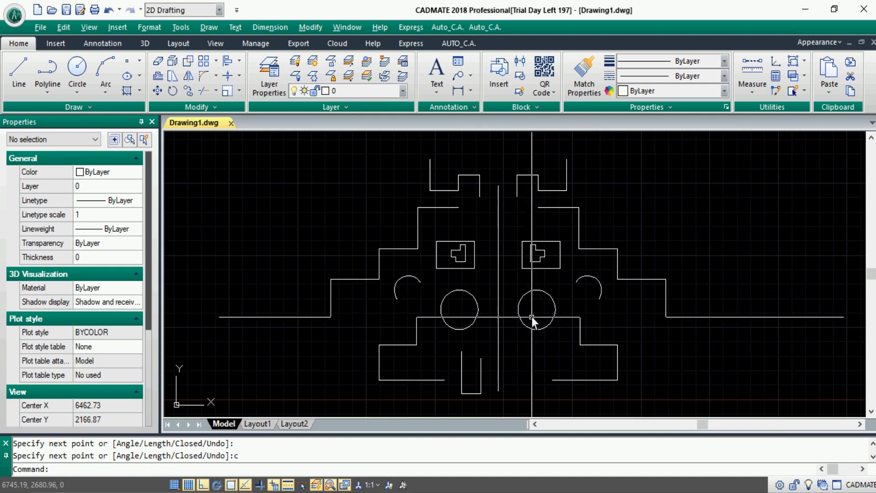
Change the magnifier shape from Square to Circle in the Magnifier settings.
right_click(332, 485)
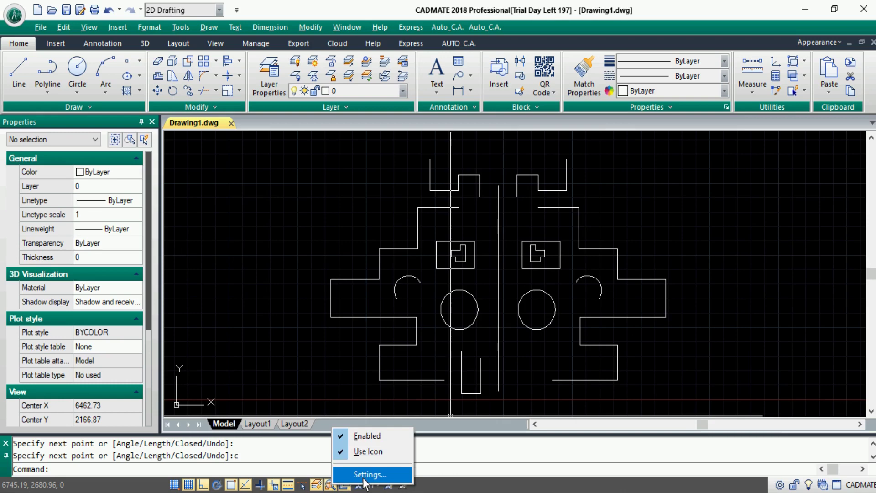
left_click(364, 476)
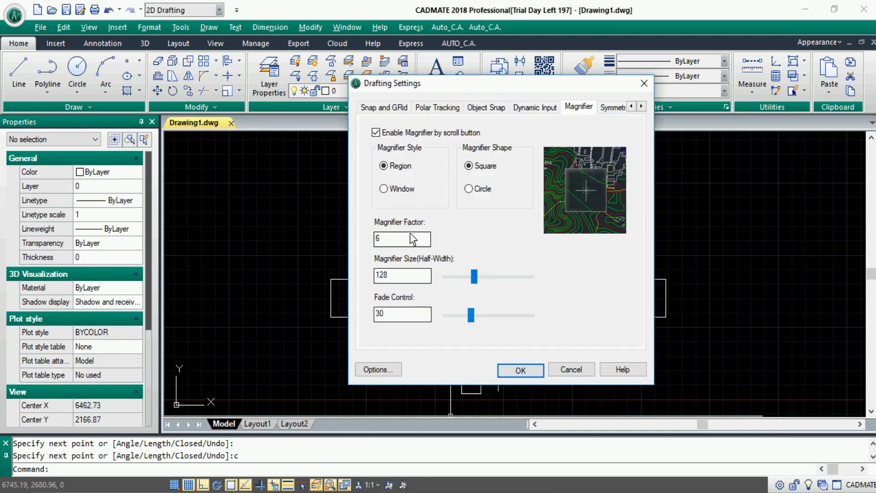
left_click(470, 189)
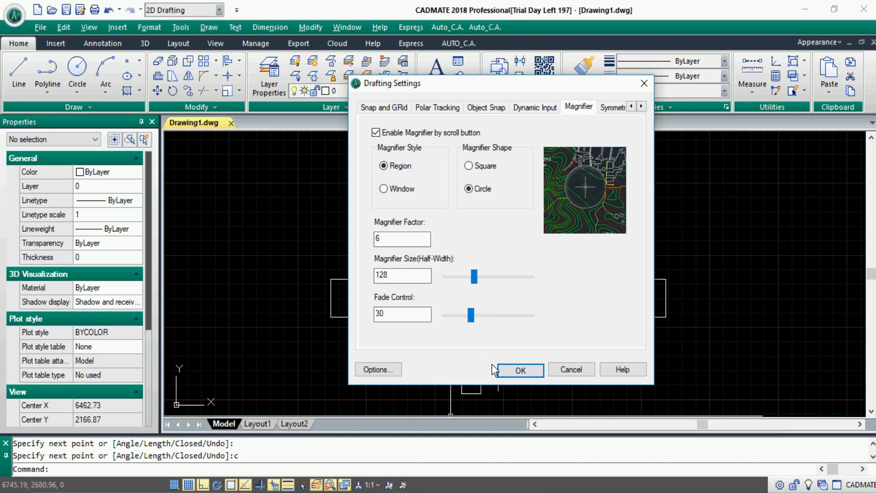
left_click(520, 370)
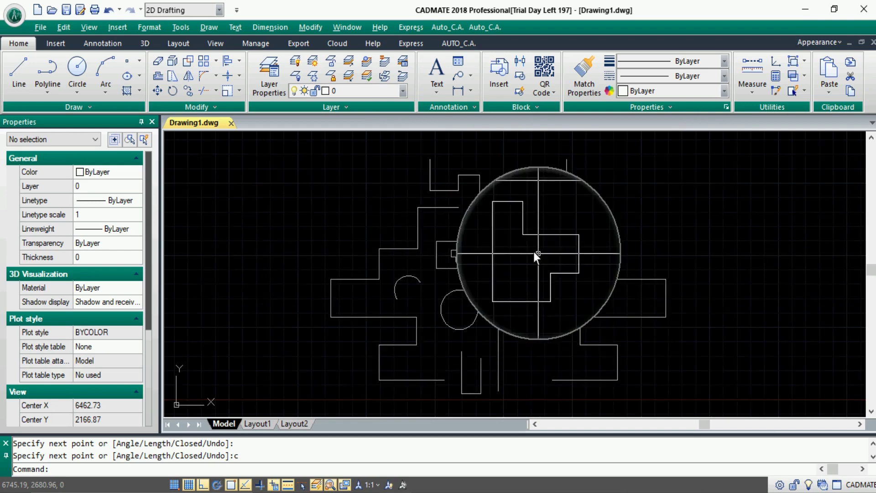
Draw a short L-shaped line, horizontal then vertical, and bring up the Autolayer status menu.
type("l")
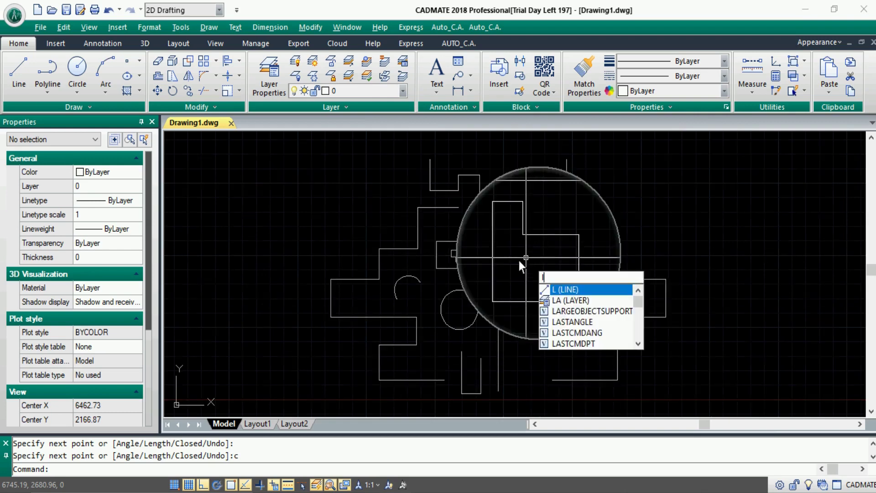
key("Return")
left_click(519, 255)
left_click(543, 255)
left_click(537, 277)
key("Return")
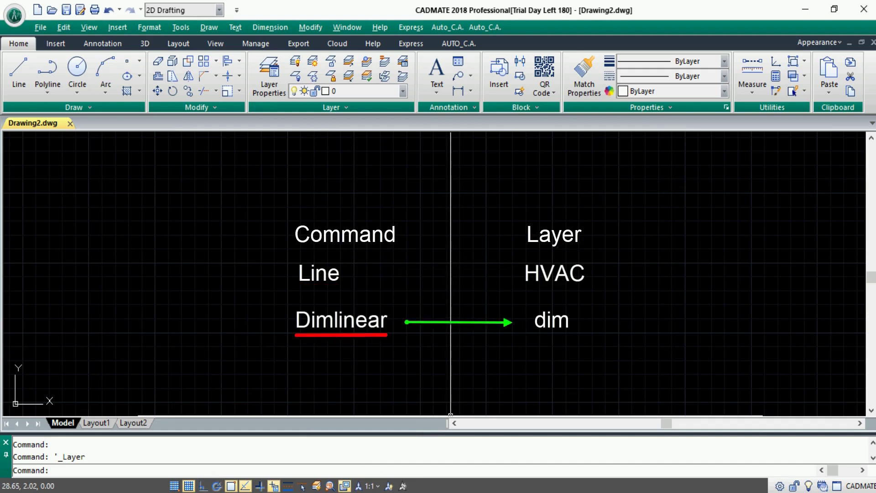
right_click(315, 489)
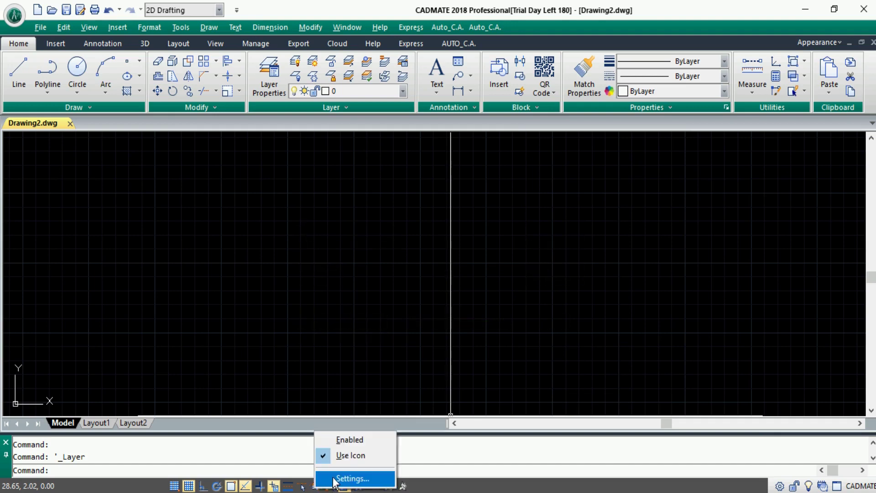
Review Autolayer settings and the layer manager without changes, then switch Autolayer on.
left_click(351, 478)
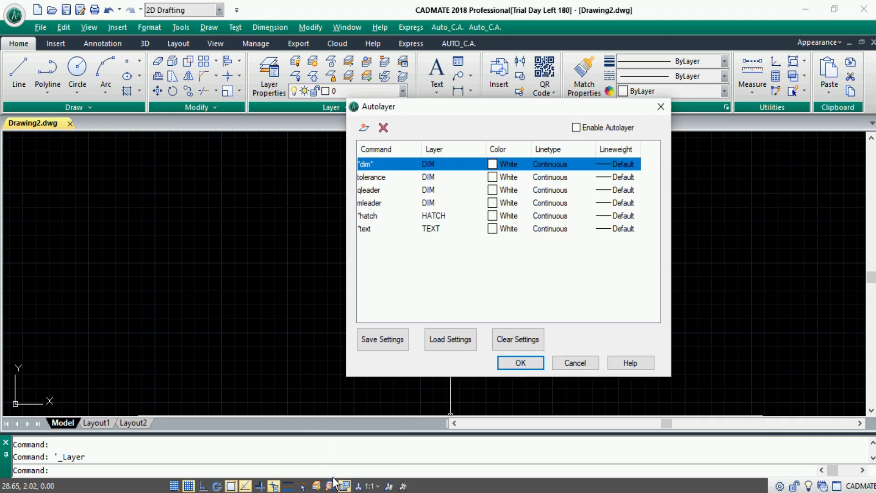
left_click(590, 361)
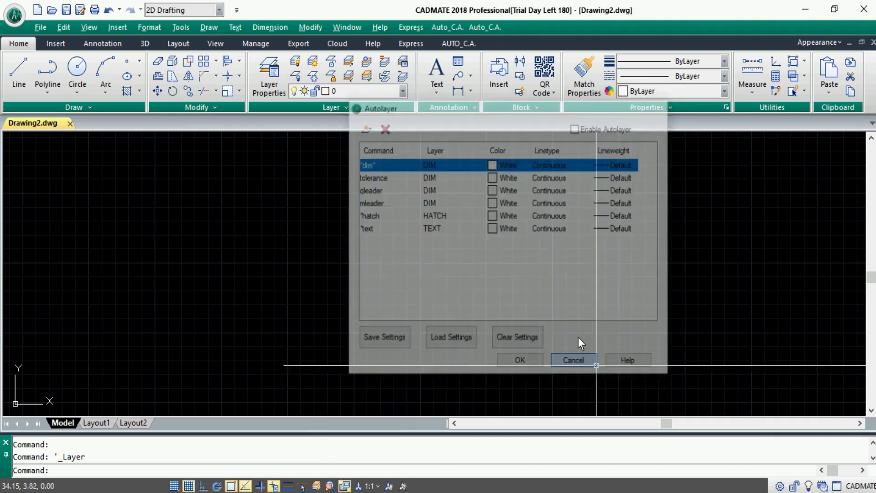
left_click(270, 78)
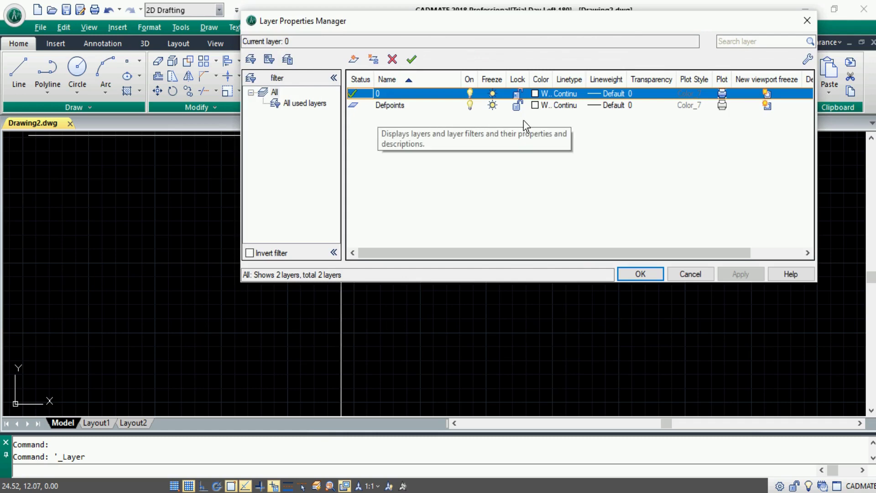
left_click(640, 274)
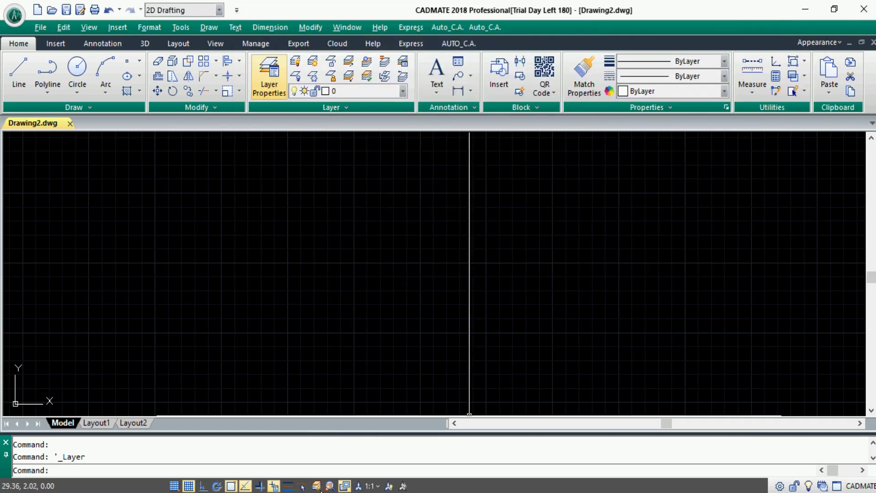
right_click(310, 488)
left_click(347, 457)
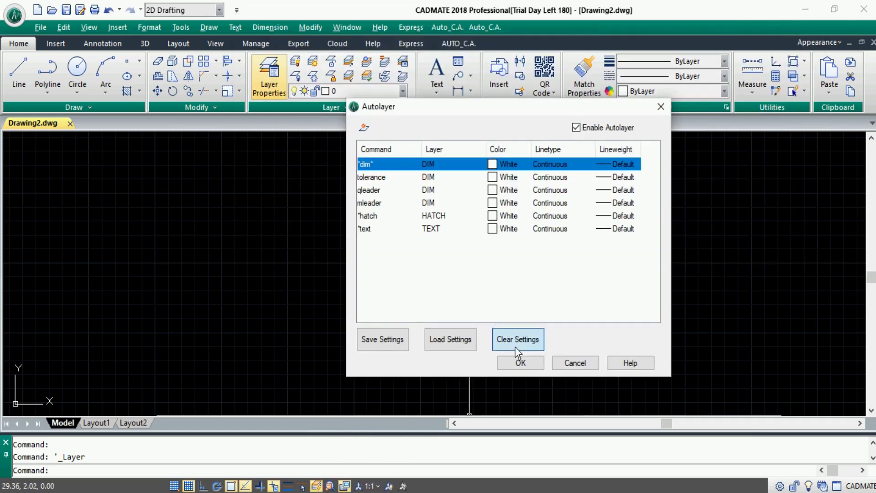
Clear the existing autolayer rules and add a rule mapping line to layer HVAC, colour 130.
left_click(516, 347)
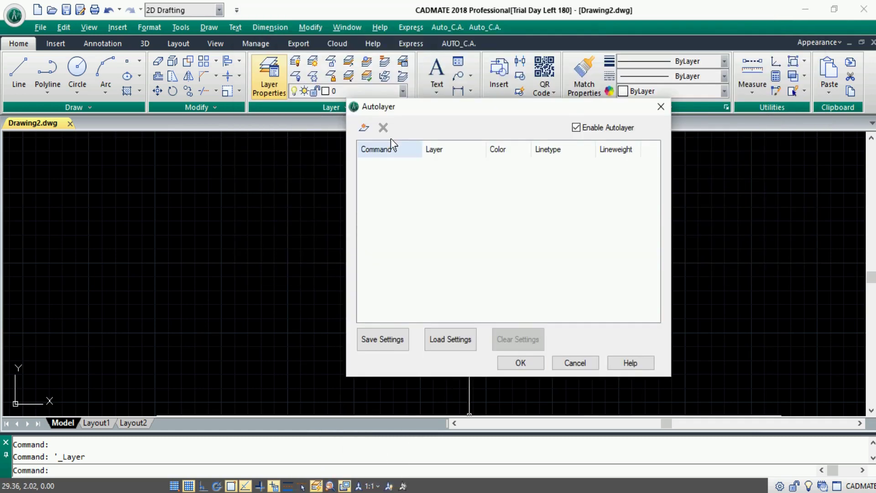
left_click(365, 128)
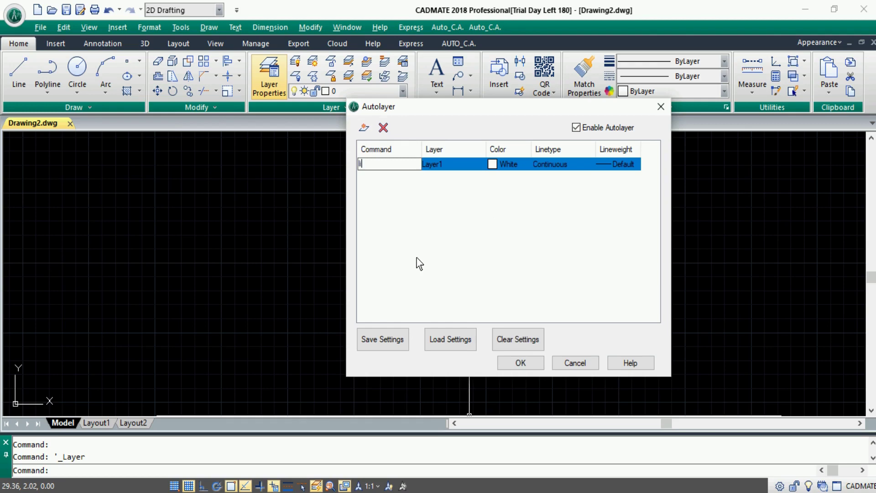
type("line")
key("Return")
left_click(446, 163)
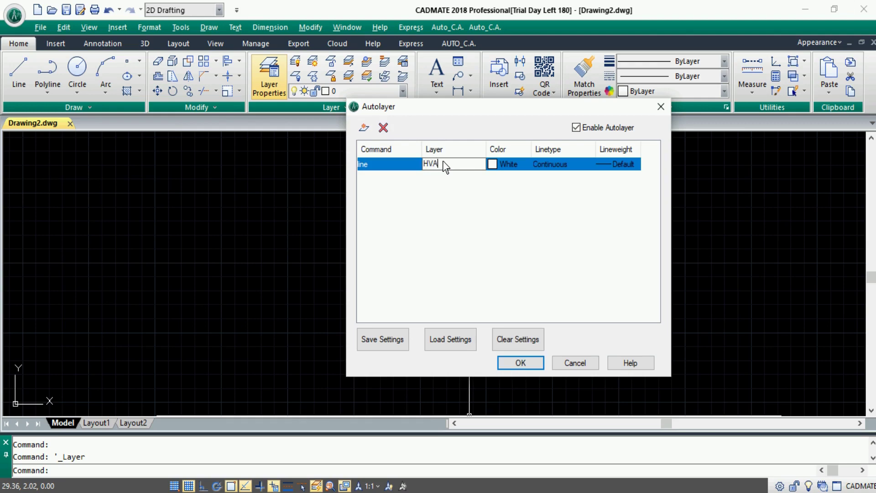
type("HVAC")
left_click(504, 165)
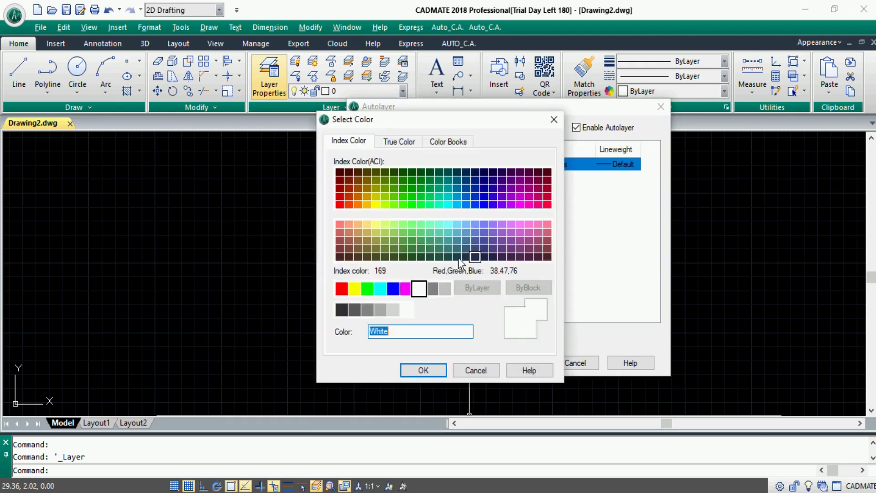
left_click(446, 203)
left_click(416, 369)
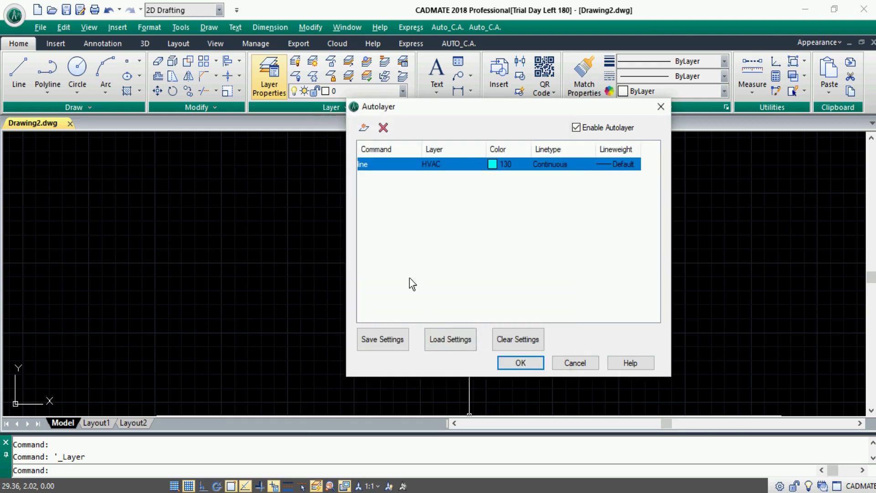
Add a rule mapping dimlinear to layer dim in red, and apply the rules.
left_click(364, 128)
type("dimlinear")
left_click(438, 178)
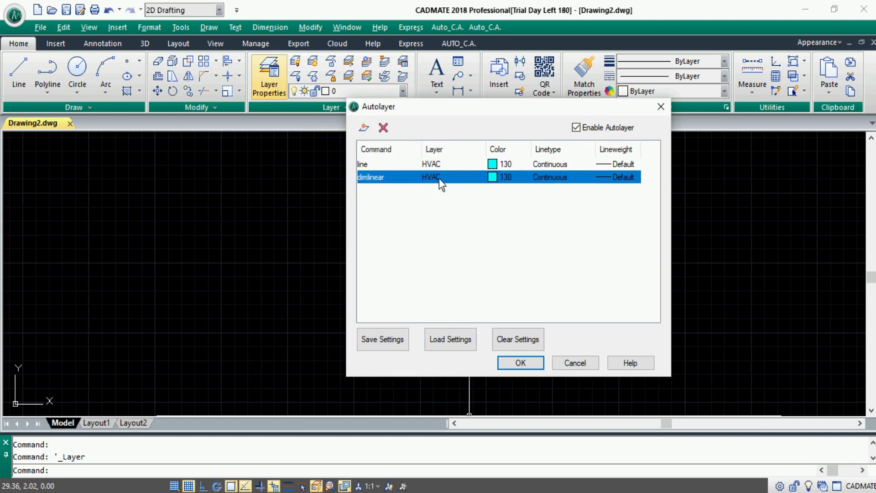
type("dim")
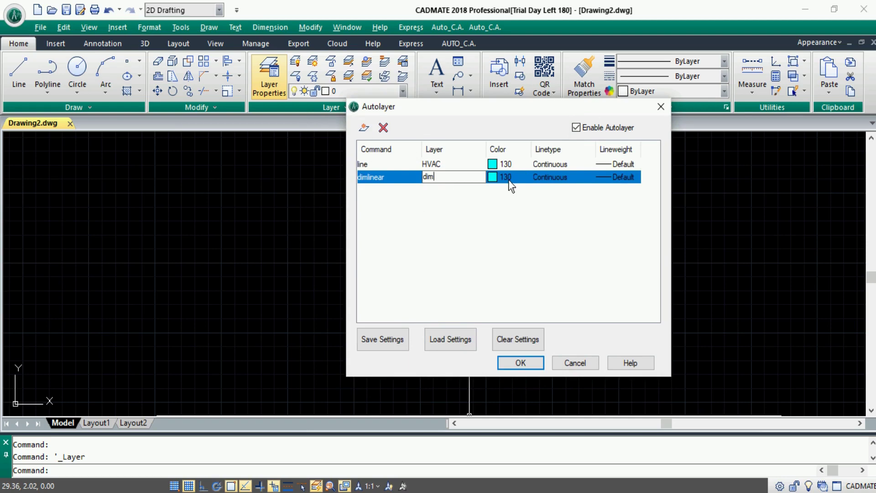
left_click(509, 181)
left_click(341, 288)
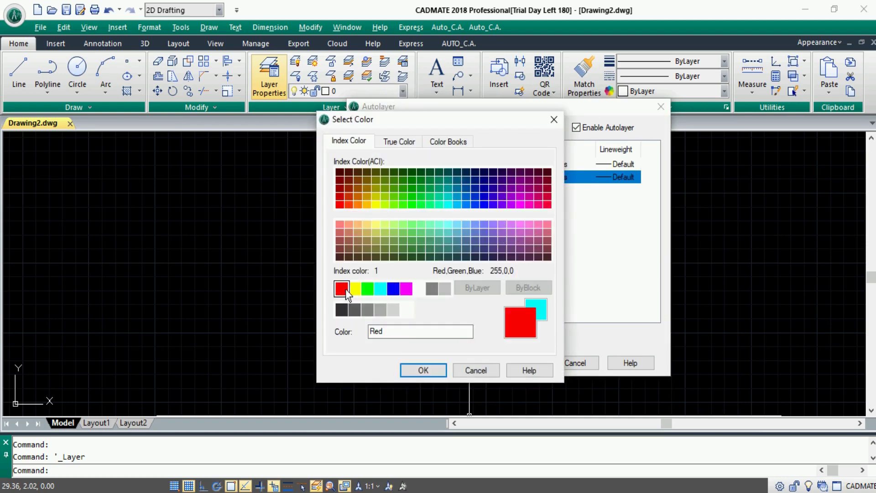
left_click(424, 369)
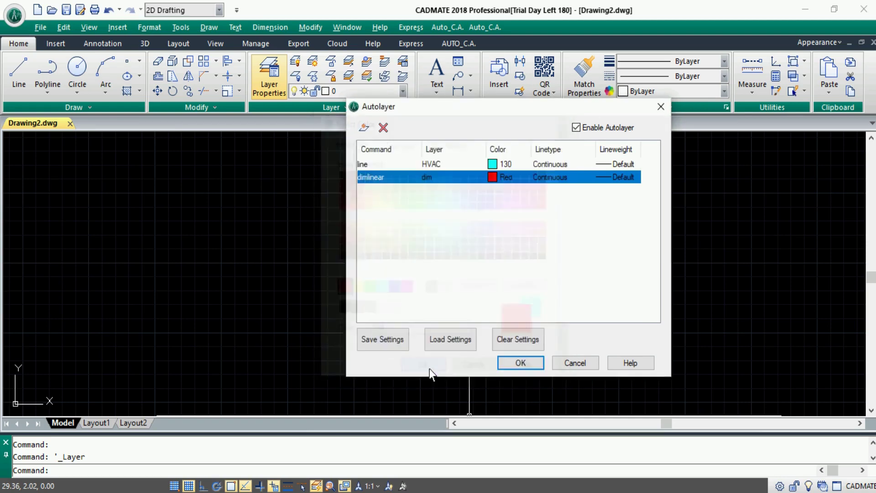
left_click(518, 364)
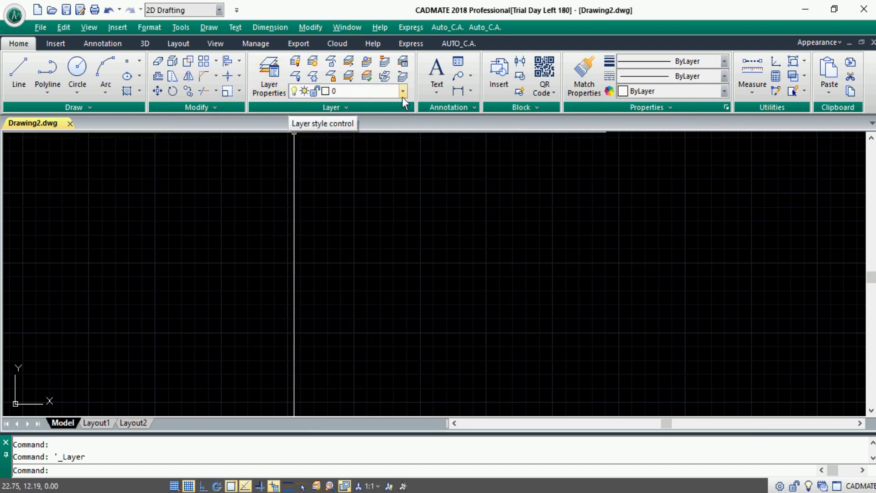
Draw a stepped line with LINE, rising in three steps from left to right.
type("l")
key("Return")
left_click(161, 261)
left_click(289, 261)
left_click(289, 219)
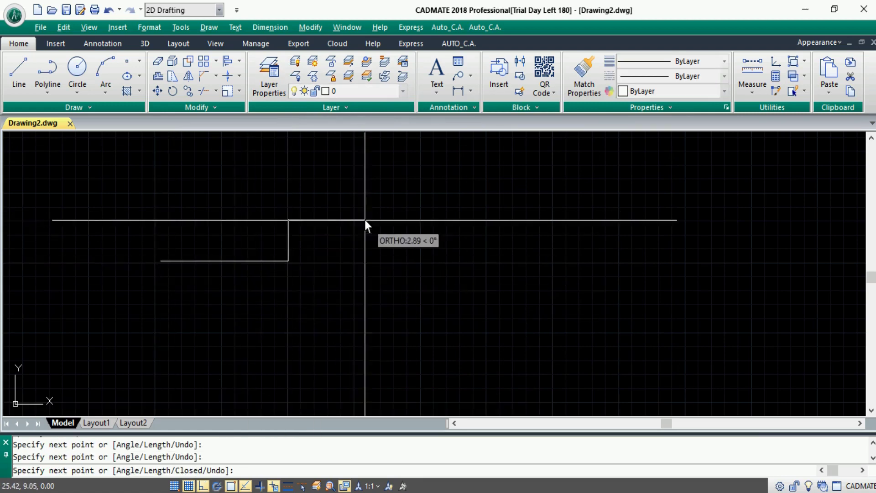
left_click(365, 219)
left_click(365, 184)
left_click(451, 184)
key("Escape")
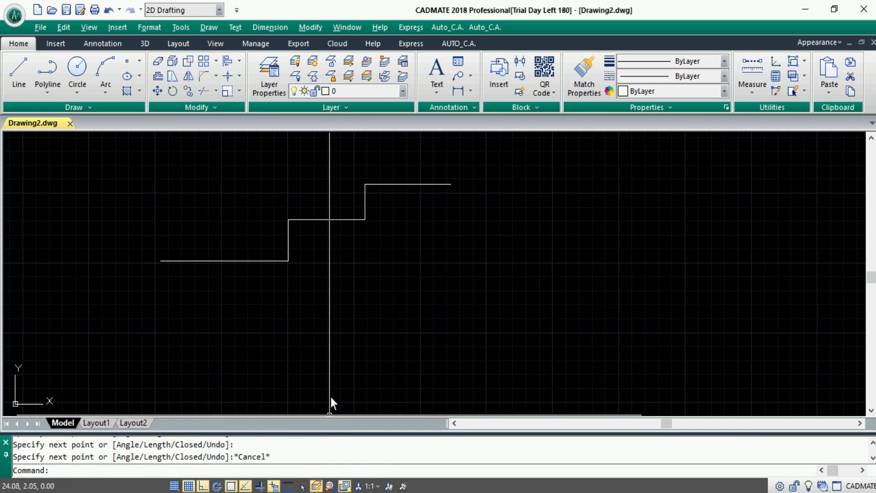
Draw two parallel horizontal lines of equal length, one below the other.
type("l")
key("Return")
left_click(338, 306)
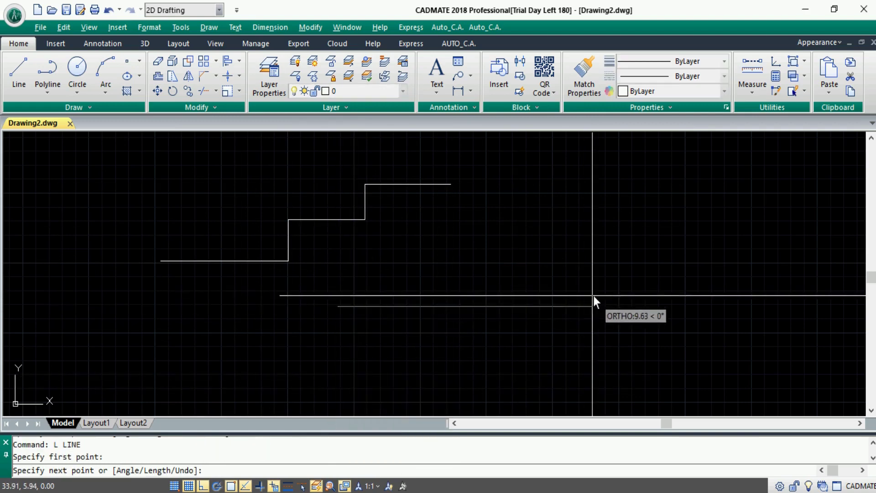
left_click(592, 307)
key("Return")
key("Return")
left_click(337, 335)
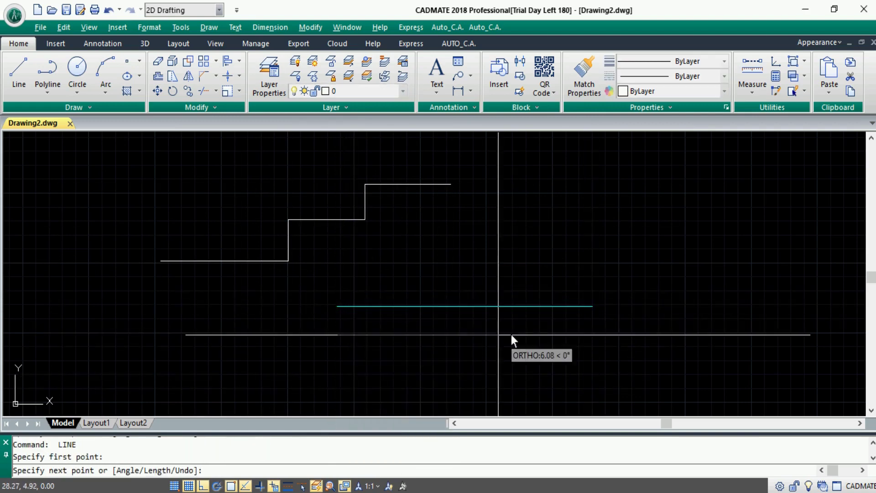
left_click(592, 335)
key("Return")
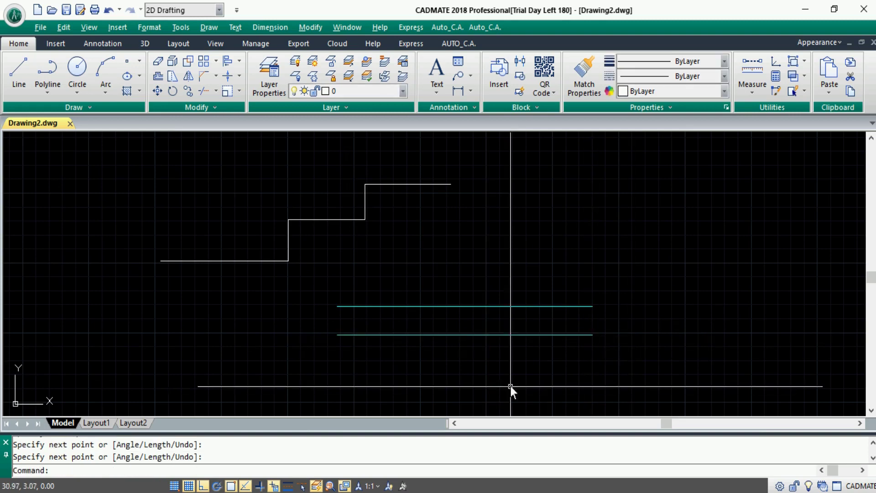
Dimension both horizontal lines at 9.6298 with DLI, then bring up the layer list.
type("dli")
key("Return")
left_click(337, 306)
left_click(592, 306)
left_click(561, 286)
scroll(443, 356, "up", 2)
scroll(333, 325, "up", 1)
key("Return")
left_click(145, 318)
left_click(645, 318)
left_click(590, 361)
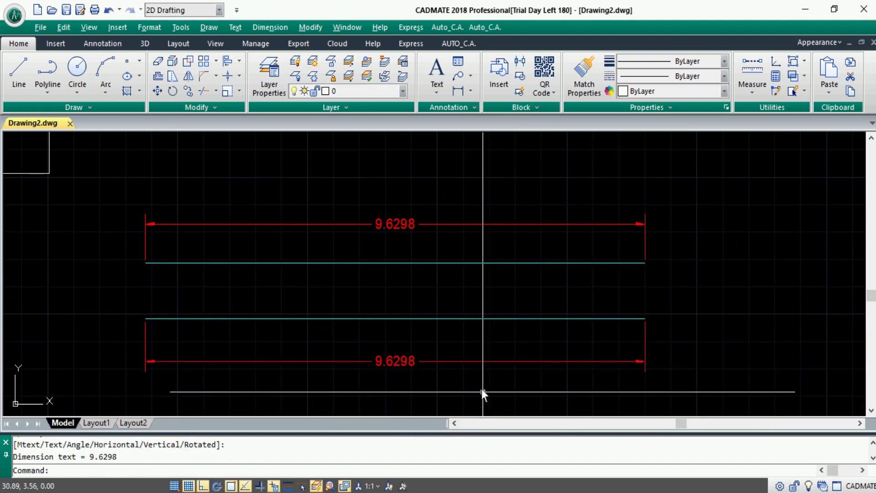
left_click(275, 75)
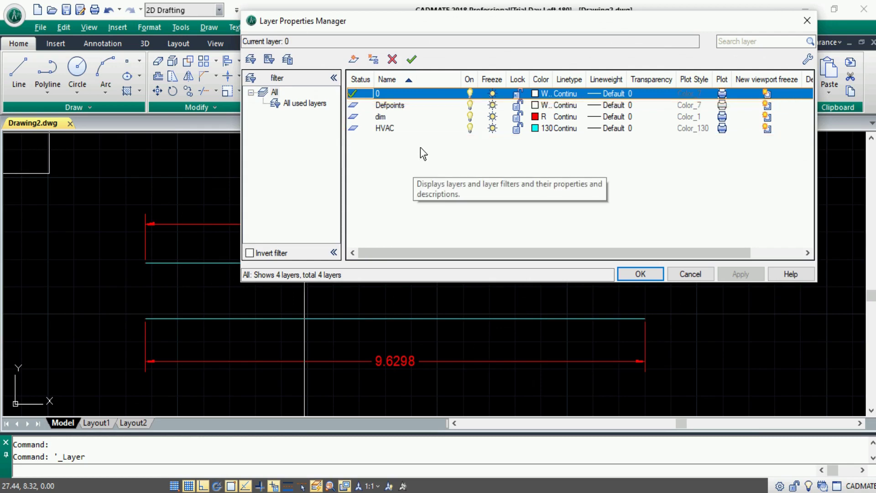
Close the layer list, add a 4.9752 linear dimension, then start a rectangle with REC.
left_click(641, 274)
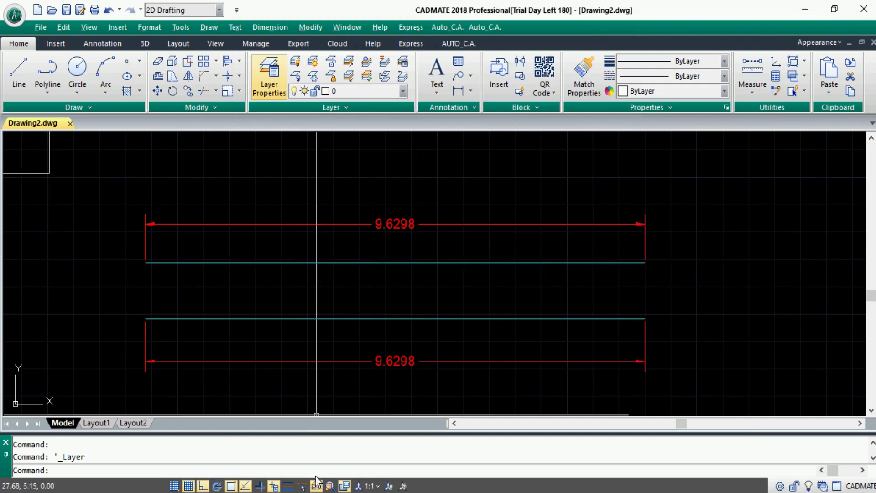
type("dli")
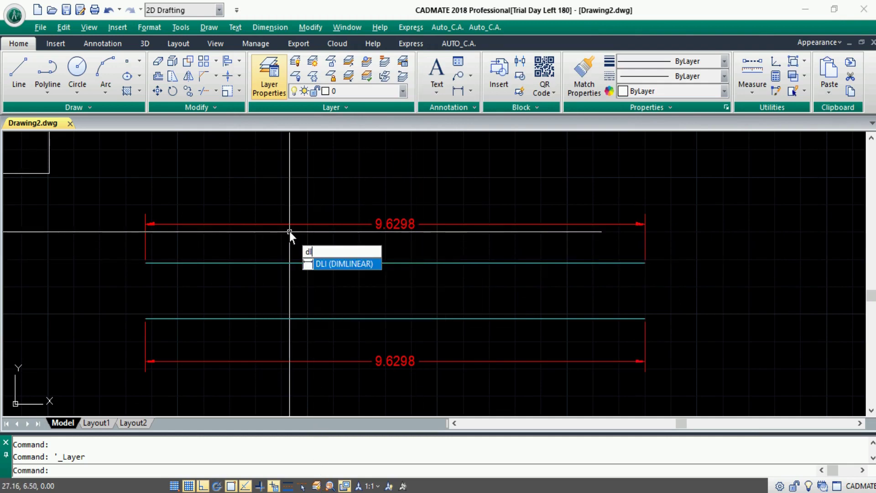
key("Return")
left_click(266, 192)
left_click(524, 196)
left_click(520, 165)
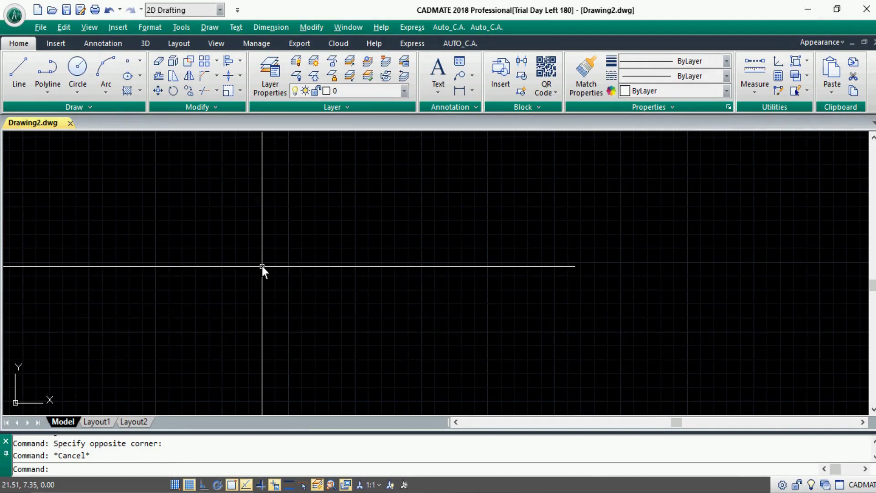
type("rec")
key("Return")
Draw two rectangles side by side.
left_click(30, 168)
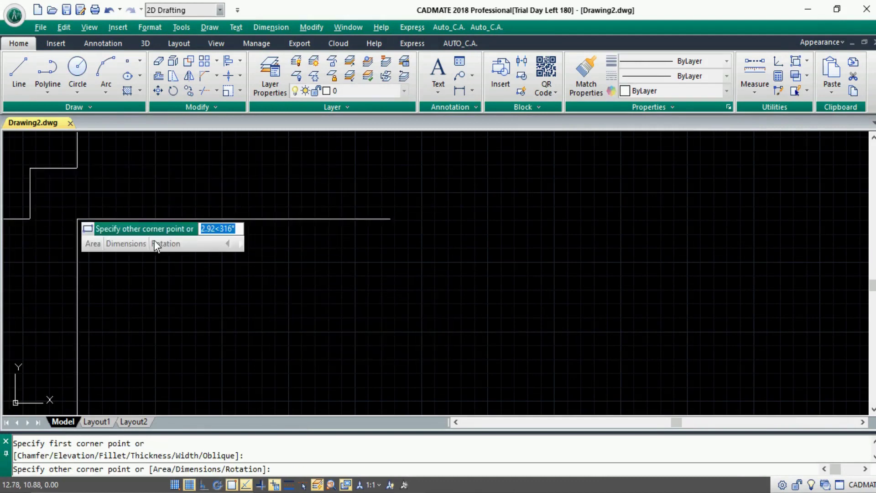
left_click(209, 328)
key("Return")
left_click(276, 153)
left_click(464, 309)
key("Return")
key("Escape")
Draw a circle to the right of the two rectangles.
type("c")
key("Return")
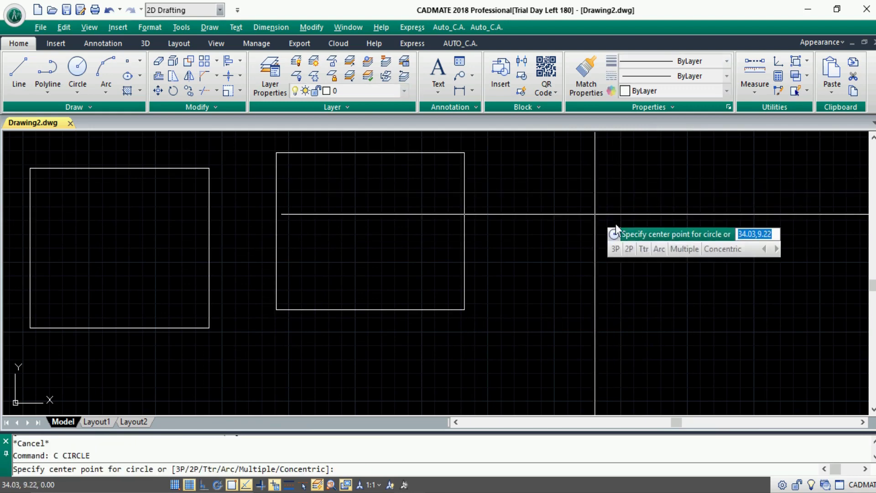
left_click(595, 215)
left_click(677, 215)
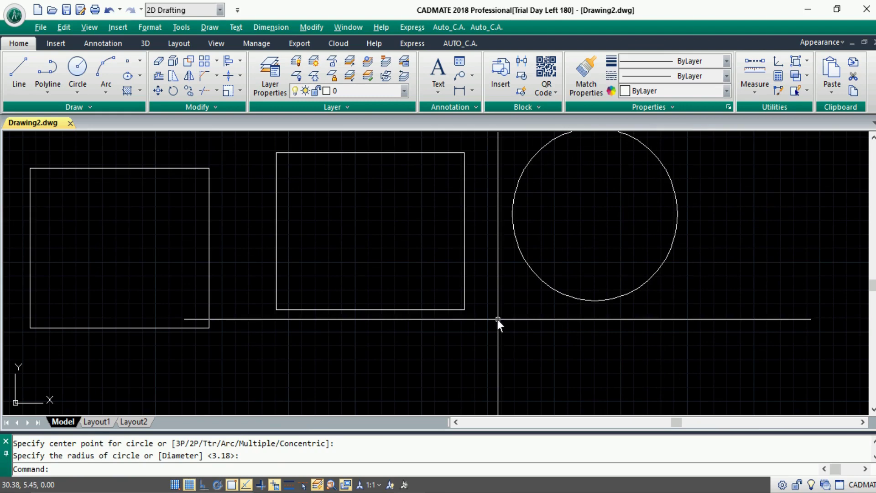
left_click(420, 37)
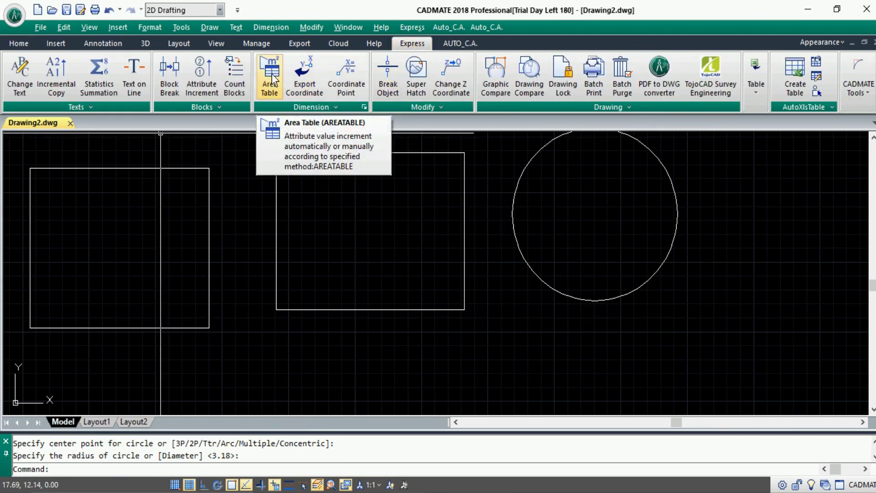
Configure Area Table with Create Table on and square millimeters for both source and target units.
left_click(273, 77)
left_click_drag(618, 64, 564, 38)
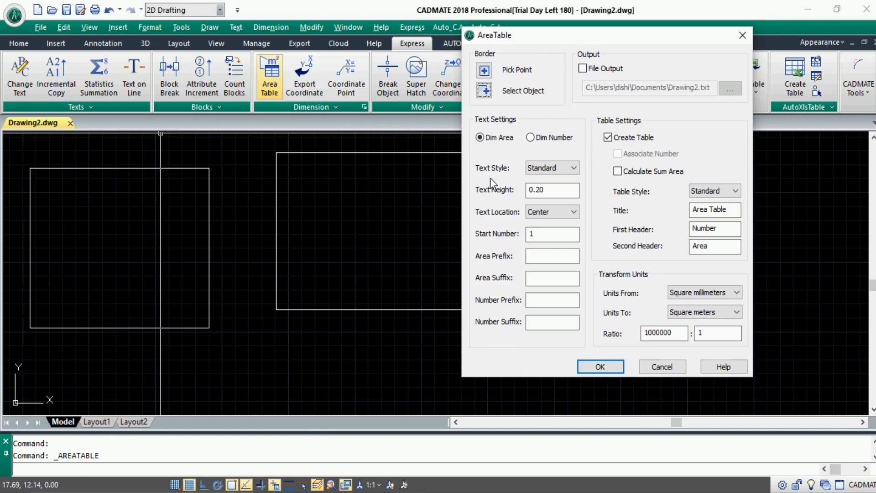
left_click(614, 137)
left_click(614, 137)
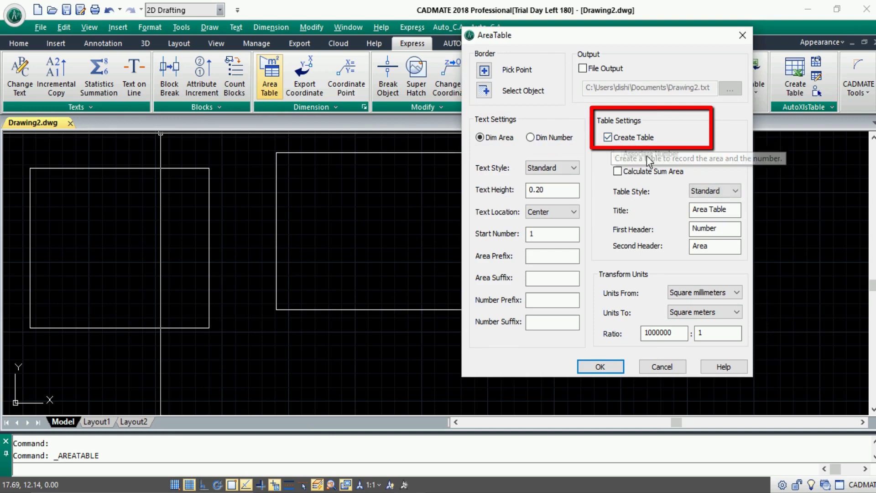
left_click(710, 297)
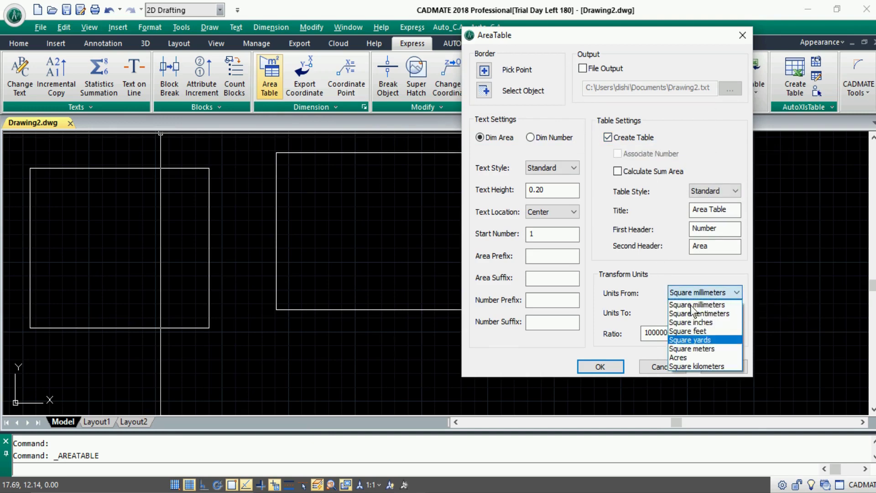
left_click(710, 305)
left_click(715, 314)
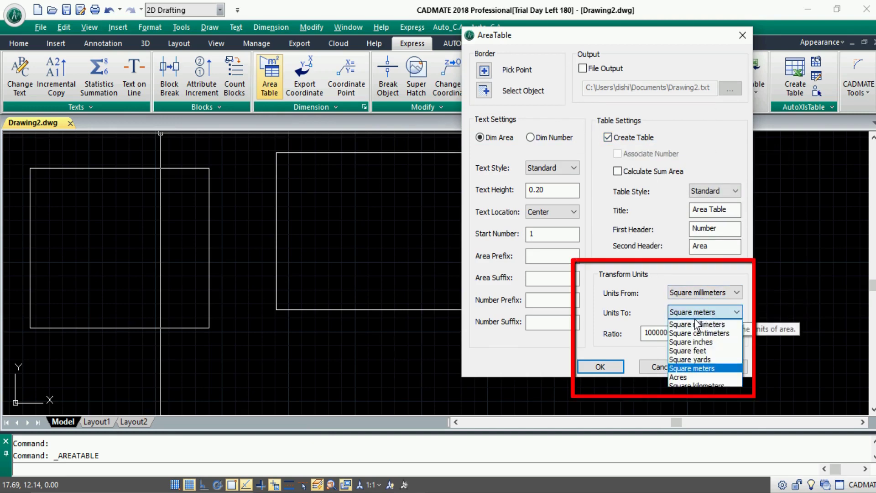
left_click(718, 318)
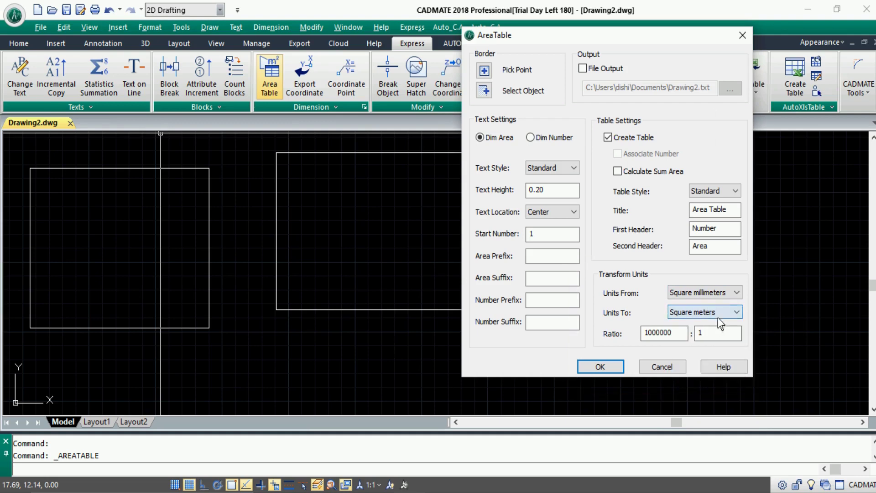
left_click(721, 314)
left_click(708, 325)
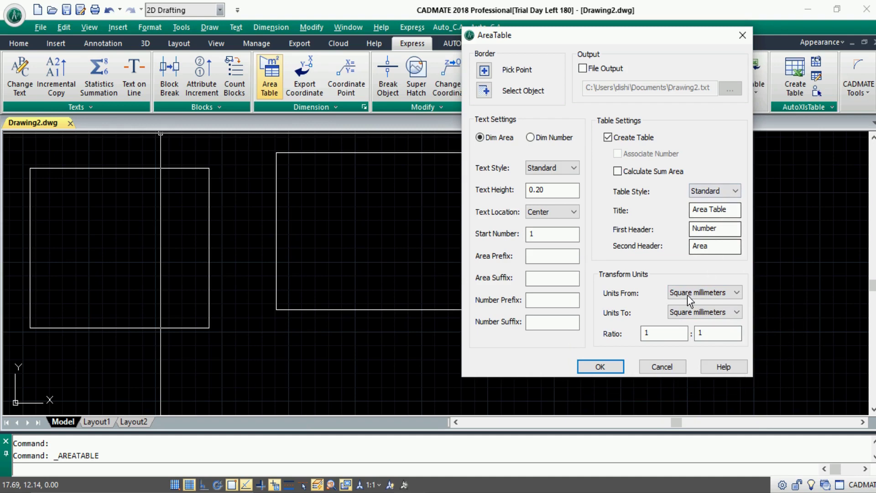
left_click(600, 366)
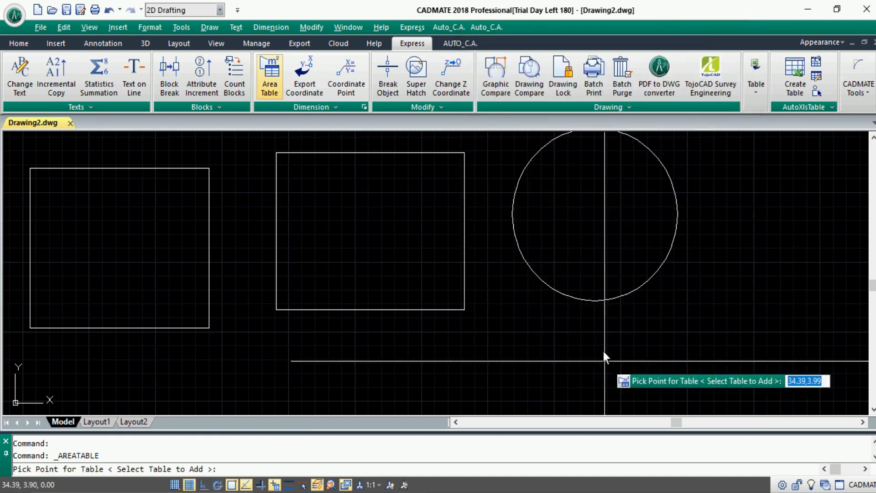
Place the Area Table below the circle and add both rectangles and the circle (38.66, 39.92, 30.23).
left_click(546, 322)
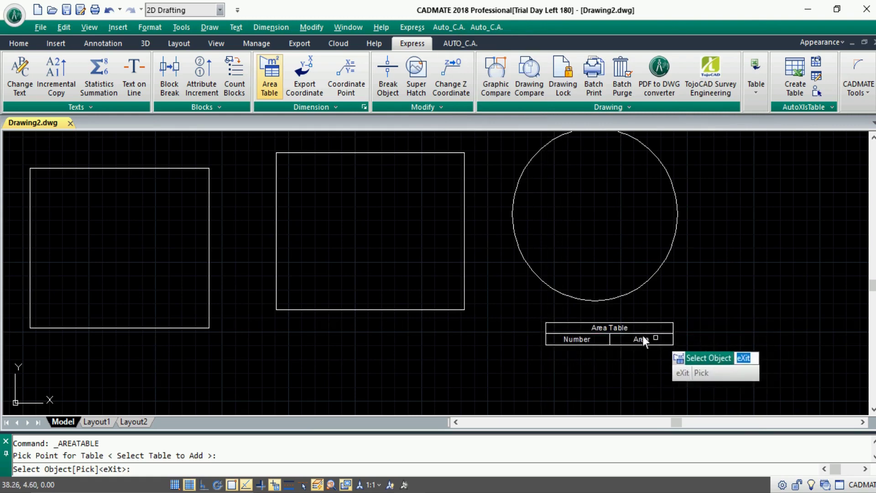
left_click(209, 272)
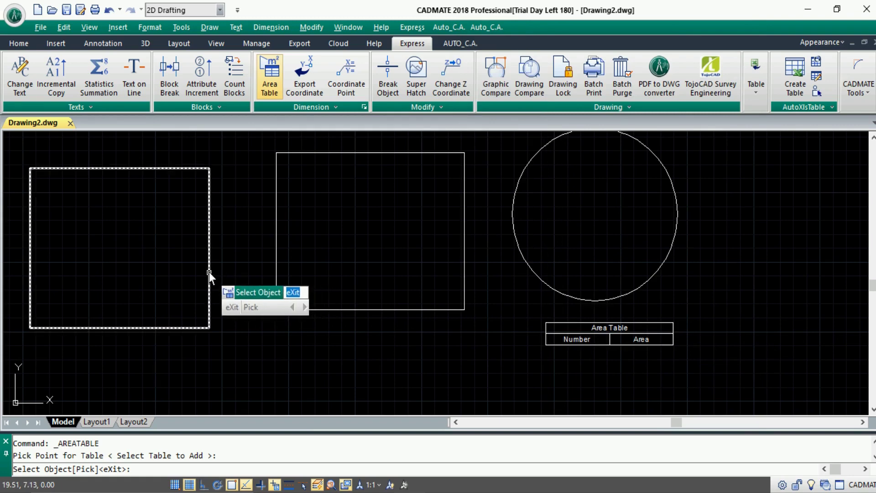
left_click(276, 254)
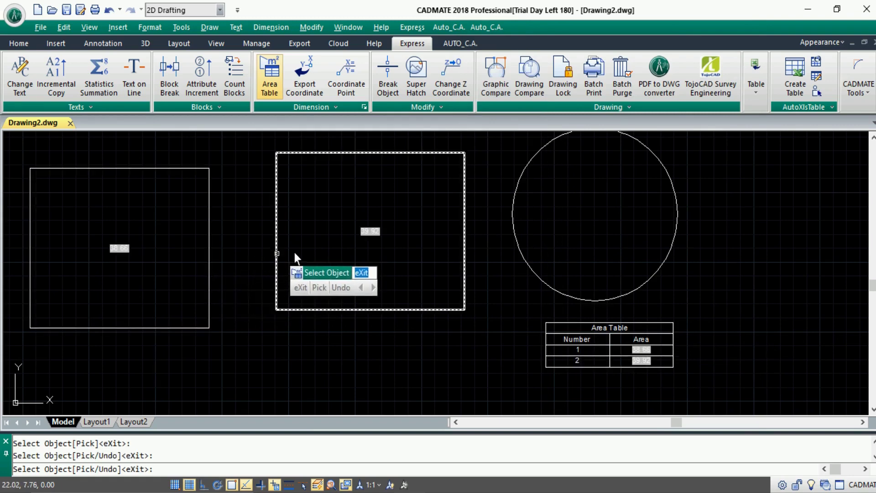
left_click(518, 258)
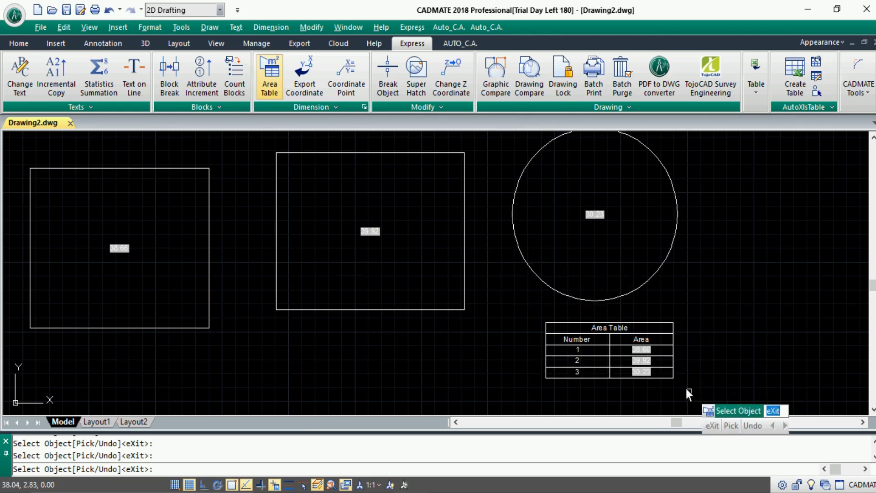
key("Escape")
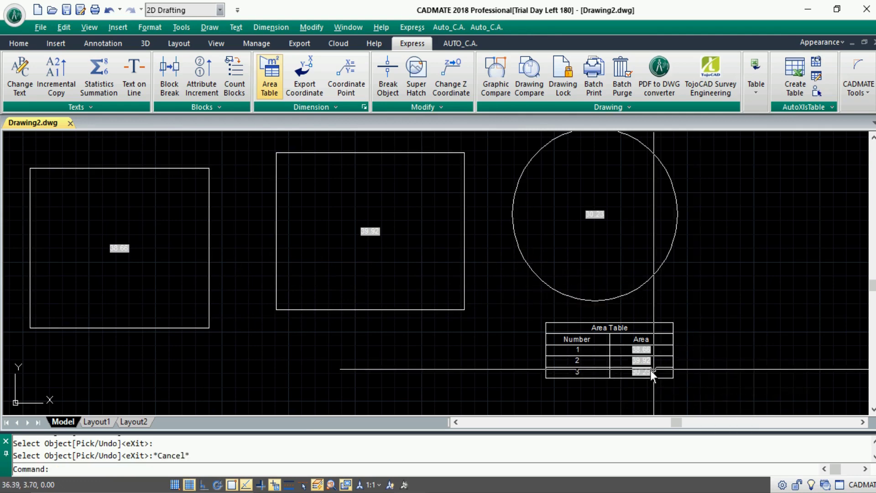
scroll(648, 371, "up", 3)
scroll(649, 371, "down", 2)
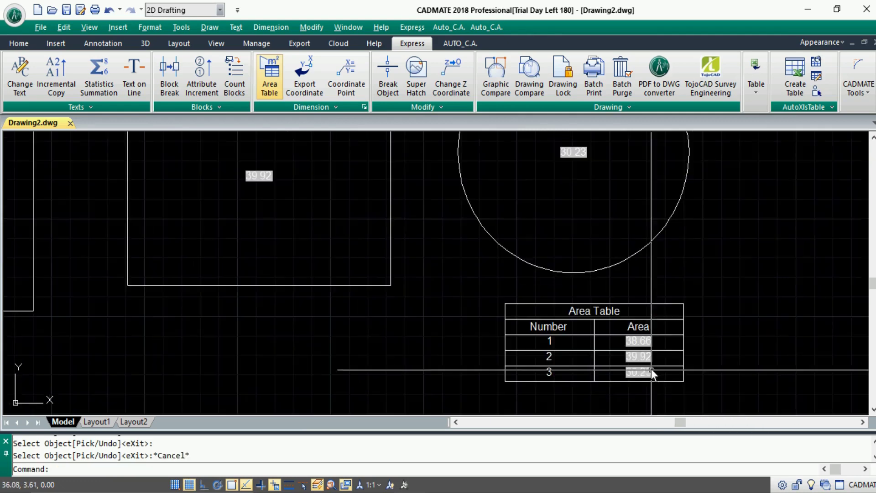
Stretch the middle rectangle's bottom edge downward to enlarge it.
left_click(307, 270)
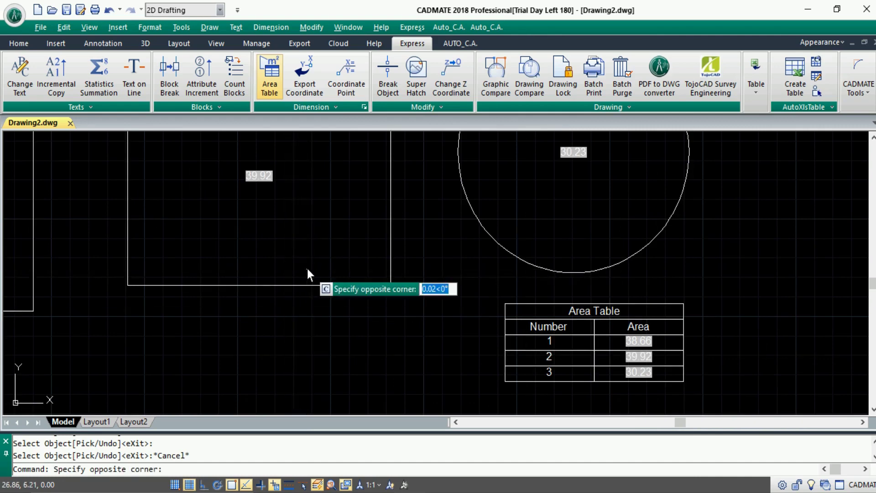
left_click(281, 300)
left_click(260, 285)
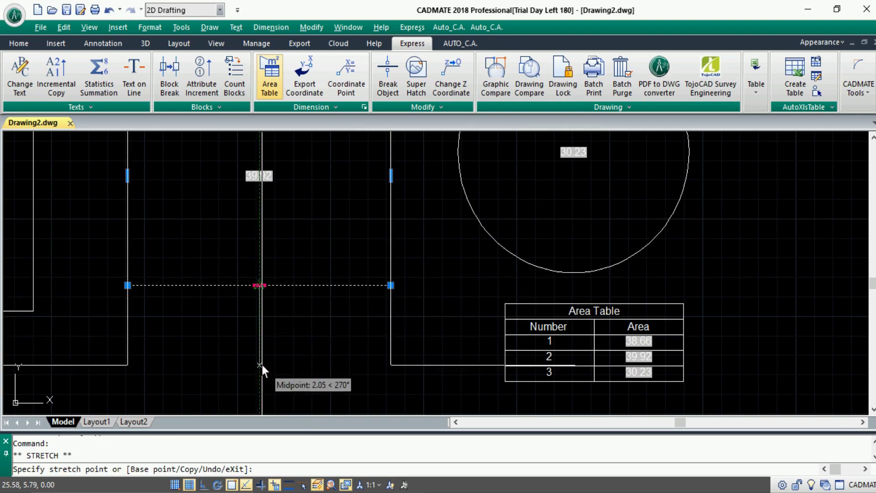
left_click(261, 366)
key("Escape")
Widen the middle rectangle to the right, see its area reach 60.79, then undo with U.
left_click(400, 225)
left_click(373, 260)
left_click(391, 215)
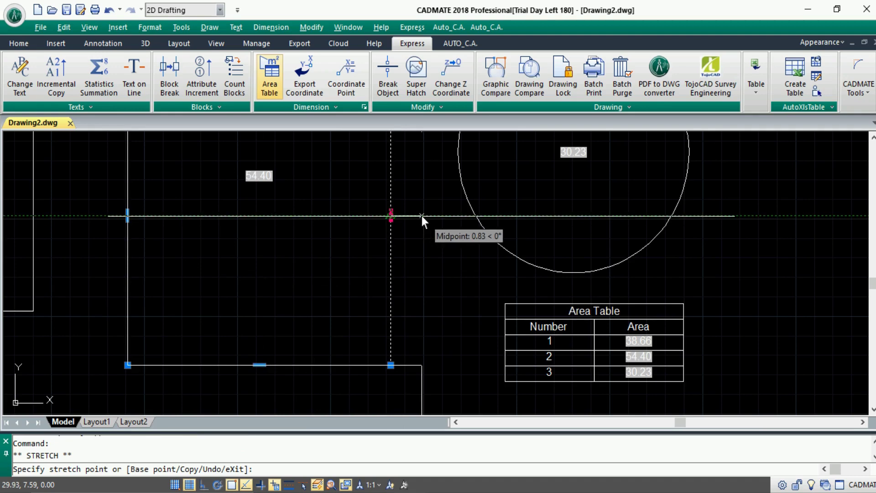
left_click(421, 215)
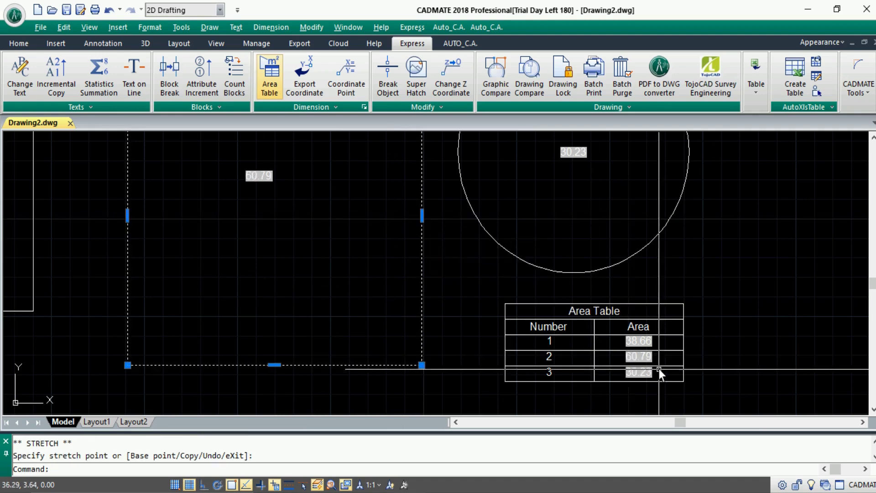
scroll(761, 376, "down", 2)
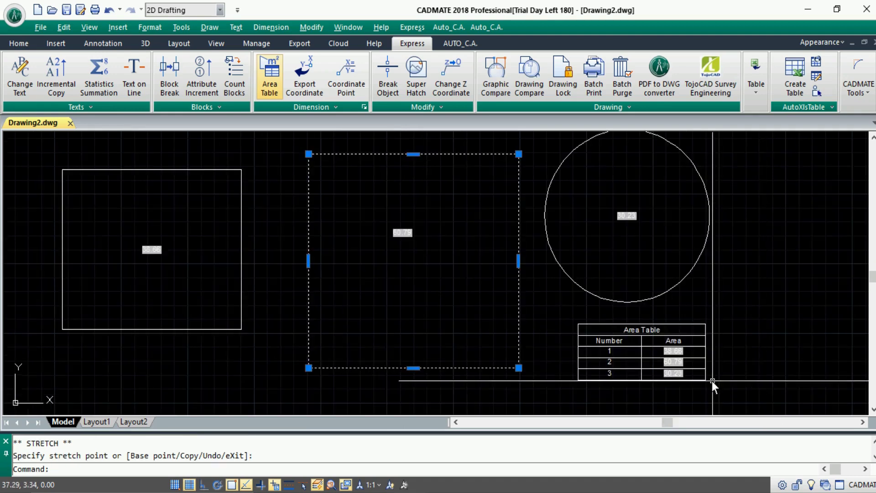
type("u")
key("Return")
key("Return")
key("Return")
key("Return")
key("Return")
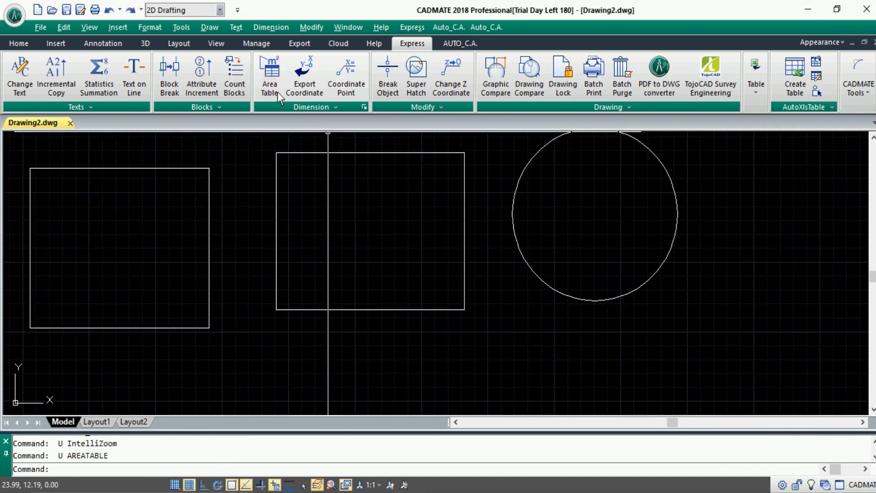
Create an Area Table below the circle numbering the two rectangles and the circle.
left_click(269, 76)
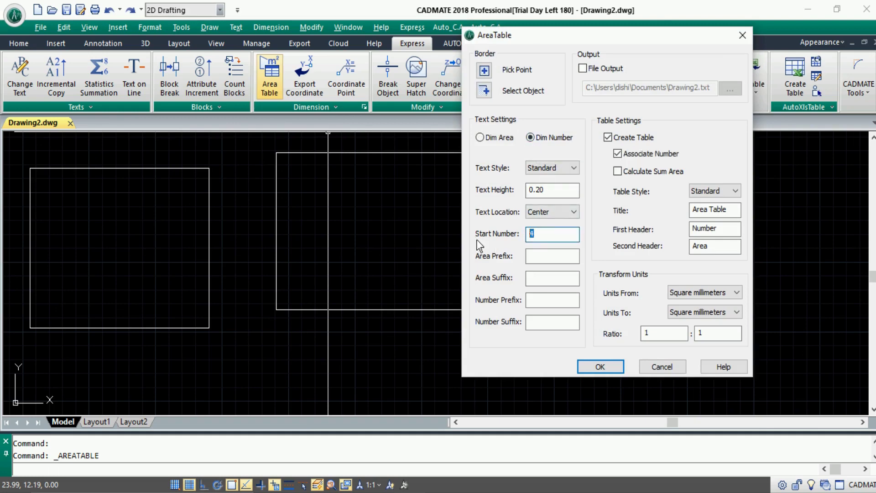
left_click(601, 366)
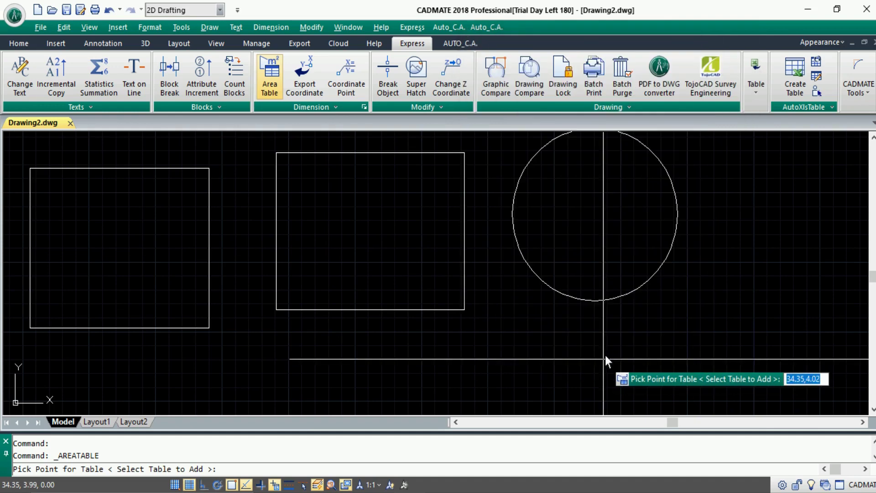
left_click(592, 332)
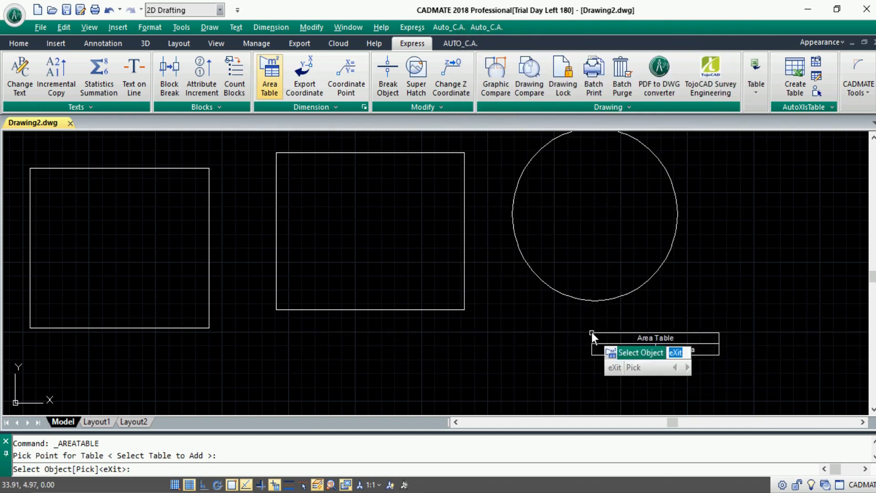
left_click(204, 328)
left_click(382, 309)
left_click(566, 292)
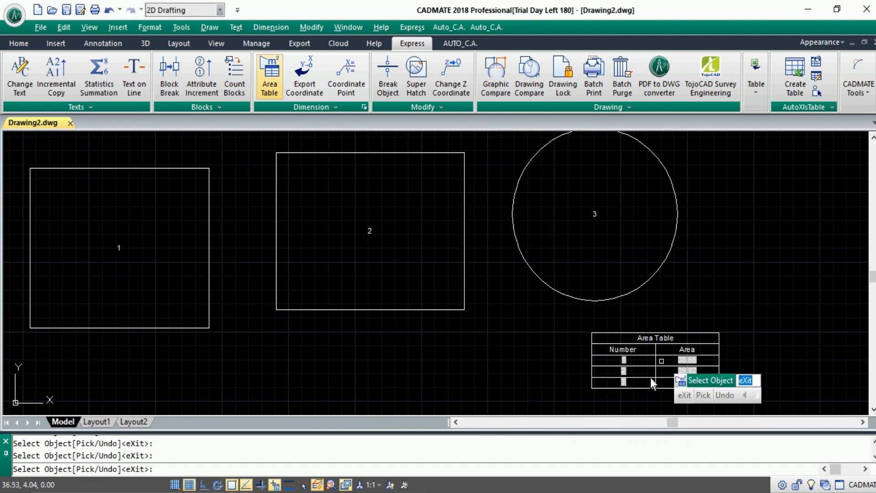
key("Escape")
Rename the number labels to Master Bedroom, Kitchen and Garage.
double_click(119, 250)
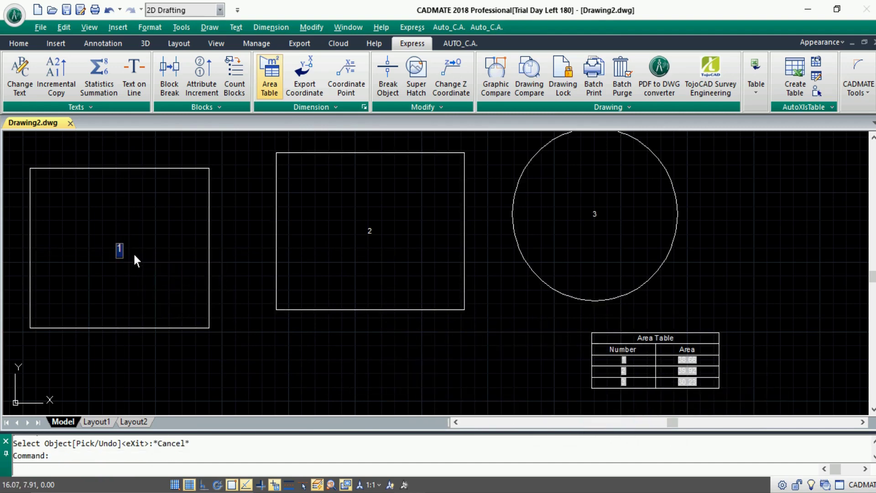
type("Master Bedroom")
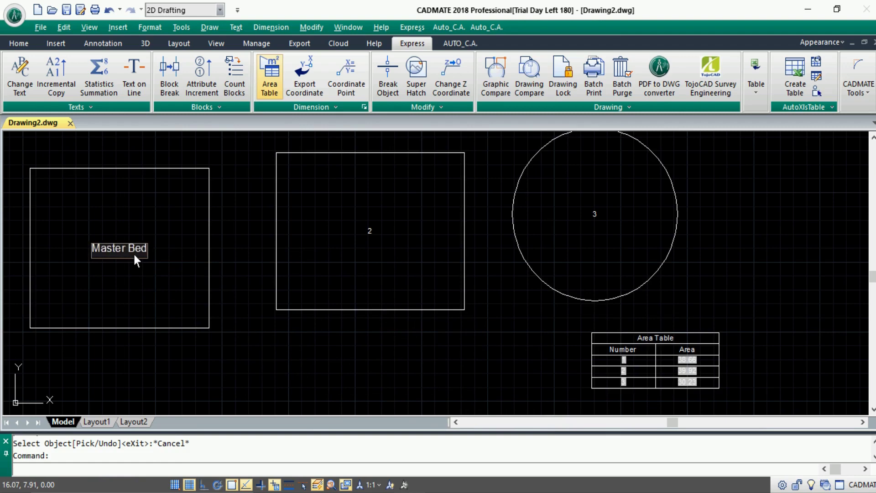
double_click(369, 231)
type("Kitchen")
key("Return")
double_click(595, 214)
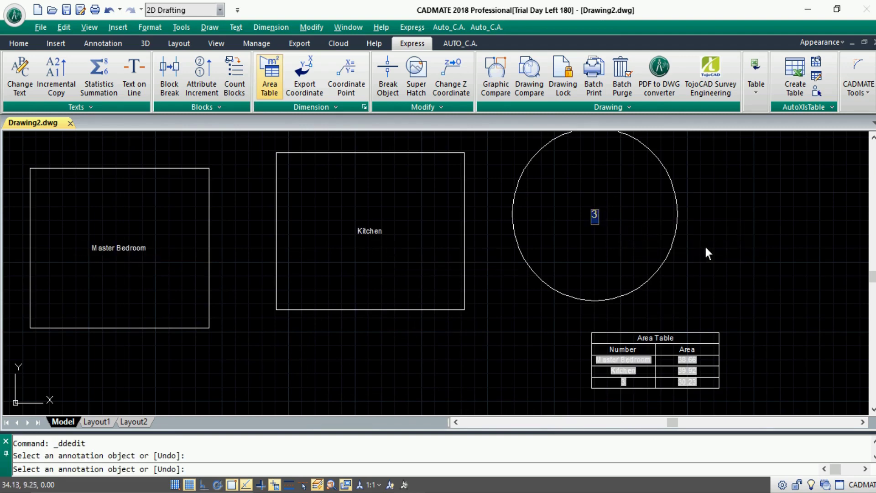
type("Garage")
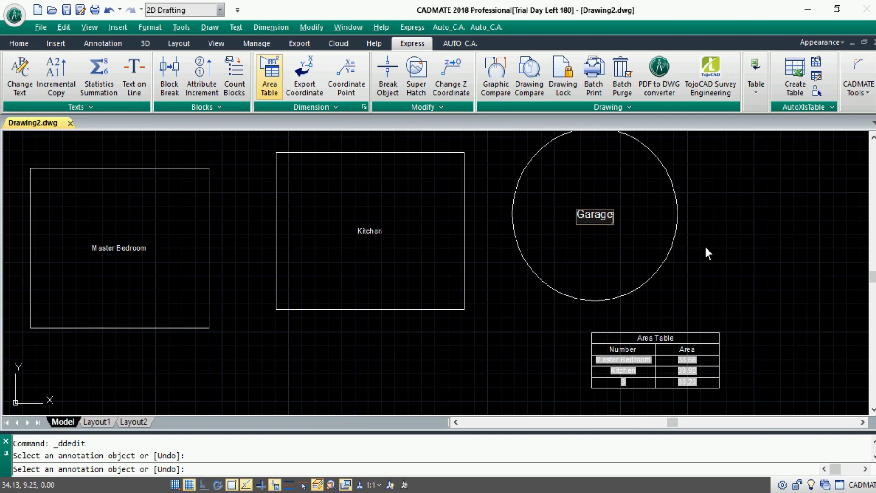
key("Return")
key("Escape")
scroll(695, 395, "up", 4)
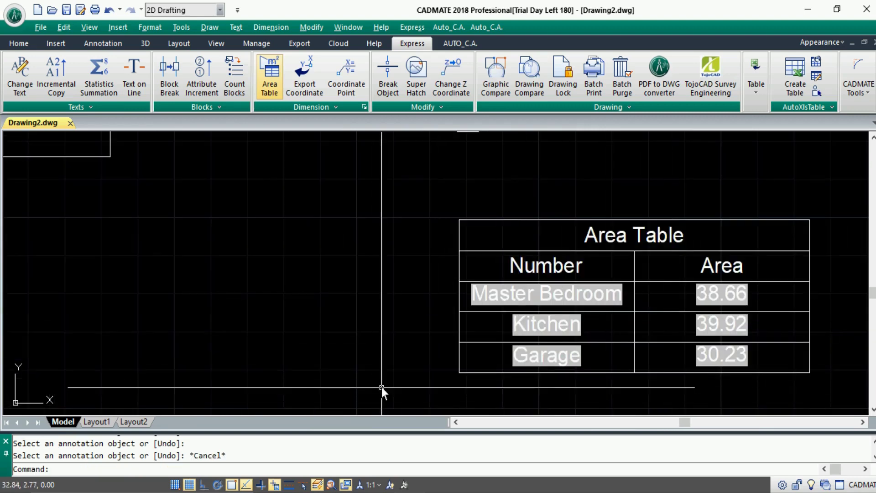
scroll(382, 385, "down", 1)
scroll(536, 385, "down", 3)
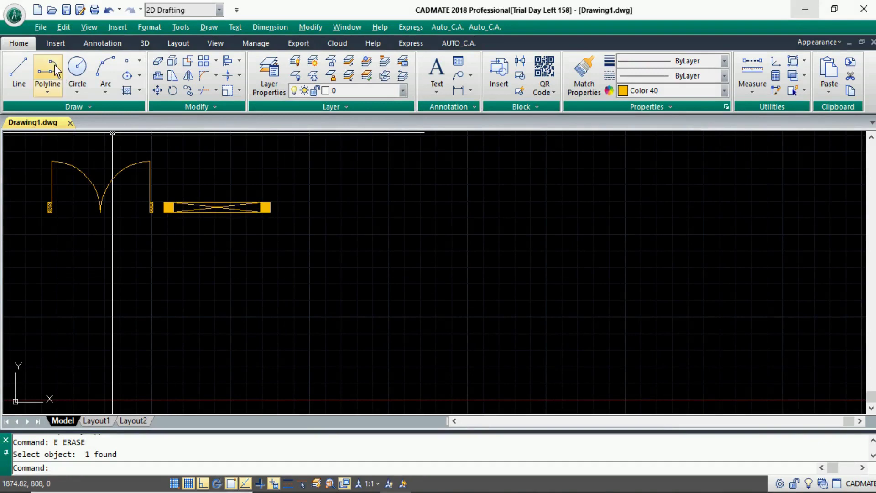
Create a new AutoXlsTable Excel-linked table and bring the Book1 workbook forward.
left_click(409, 43)
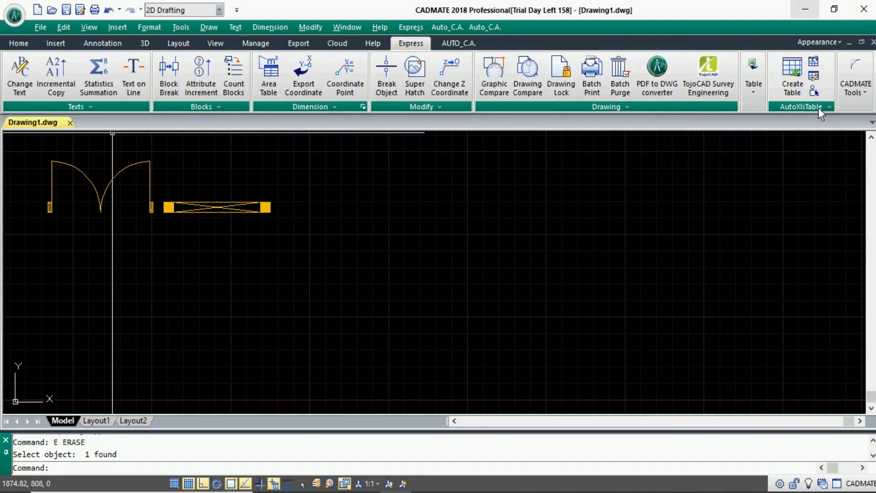
left_click(794, 78)
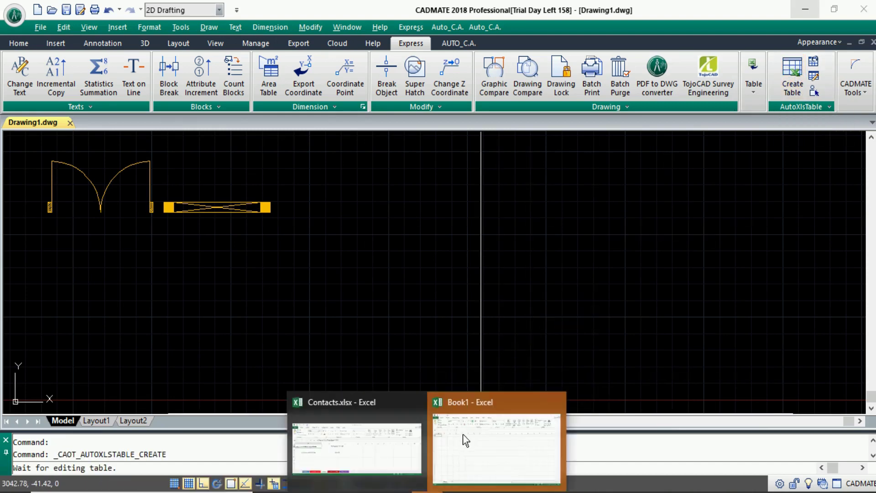
left_click(463, 440)
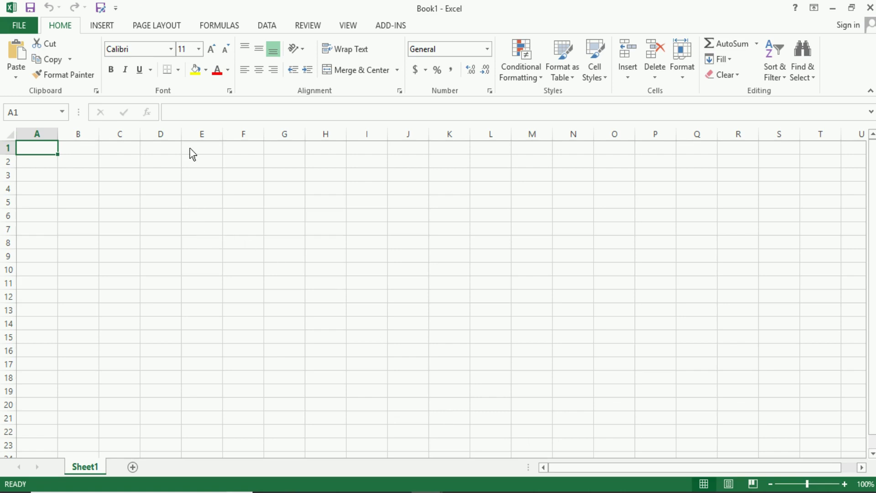
Review the AutoXLS Insert Function options (Block, Area, Length Calculate), then close Excel.
left_click(392, 26)
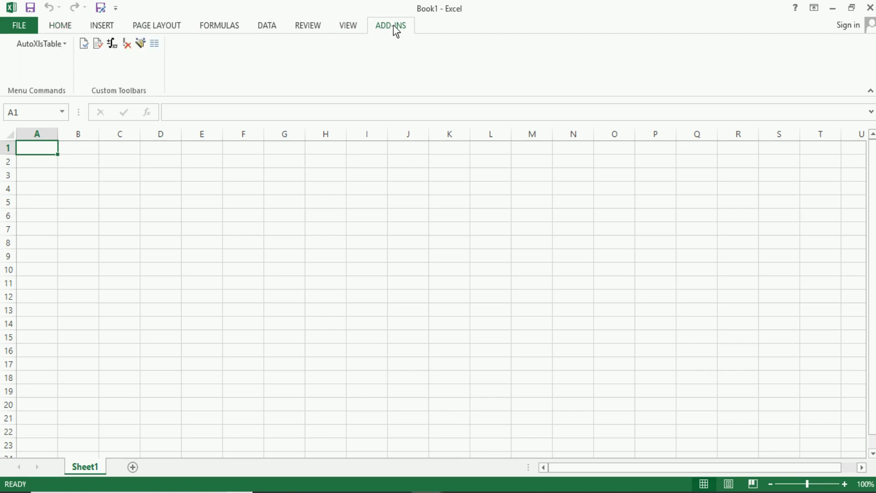
left_click(114, 44)
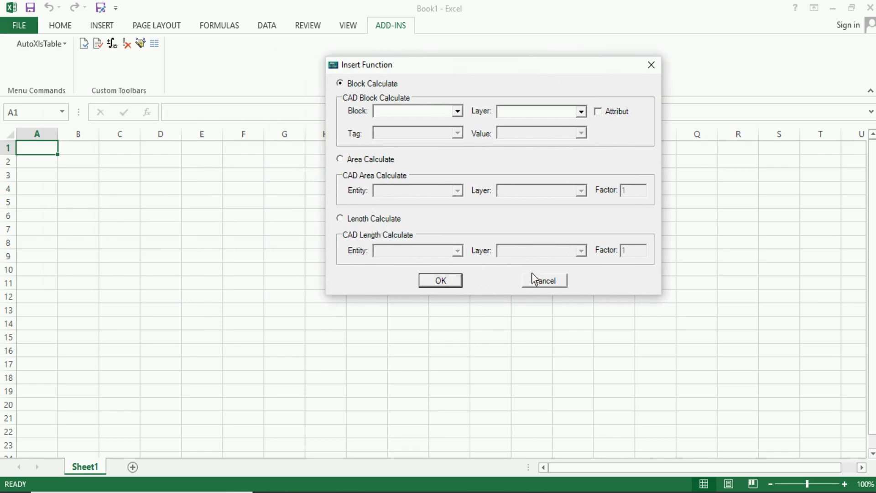
left_click(543, 280)
left_click(870, 8)
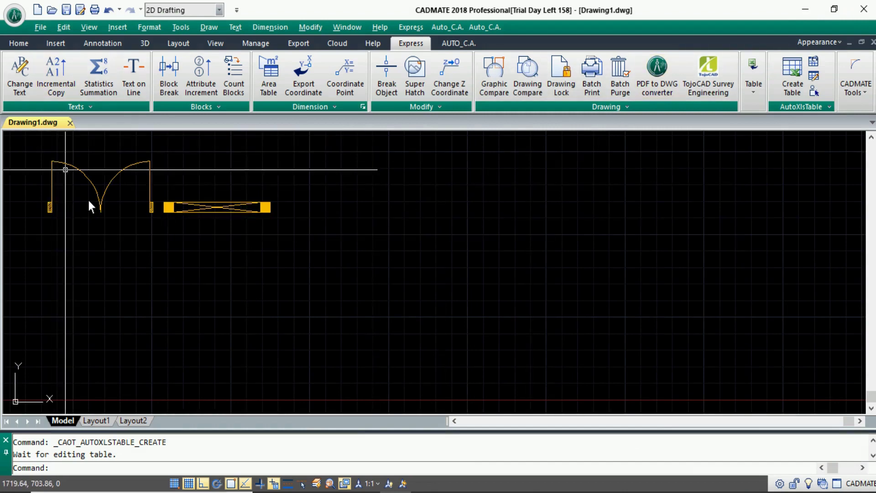
List the door's properties with LI to confirm its block name is Door.
scroll(113, 205, "up", 2)
mouse_move(113, 204)
middle_mouse_down()
mouse_move(231, 210)
mouse_move(313, 231)
mouse_move(280, 238)
mouse_move(276, 269)
middle_mouse_up()
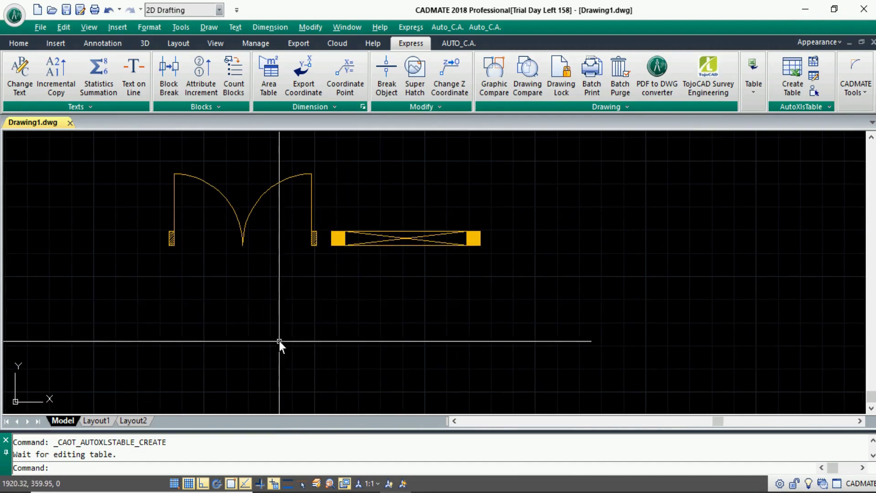
type("li")
left_click(330, 373)
left_click(312, 224)
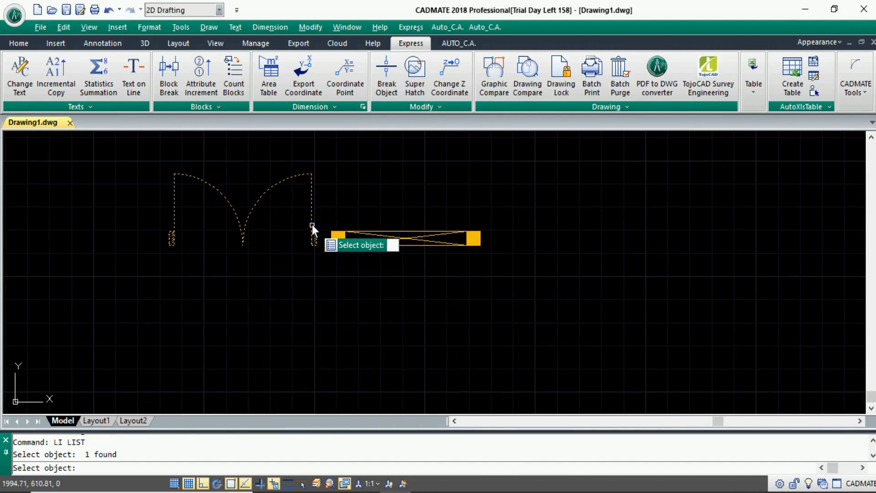
key("Return")
left_click_drag(512, 224, 431, 224)
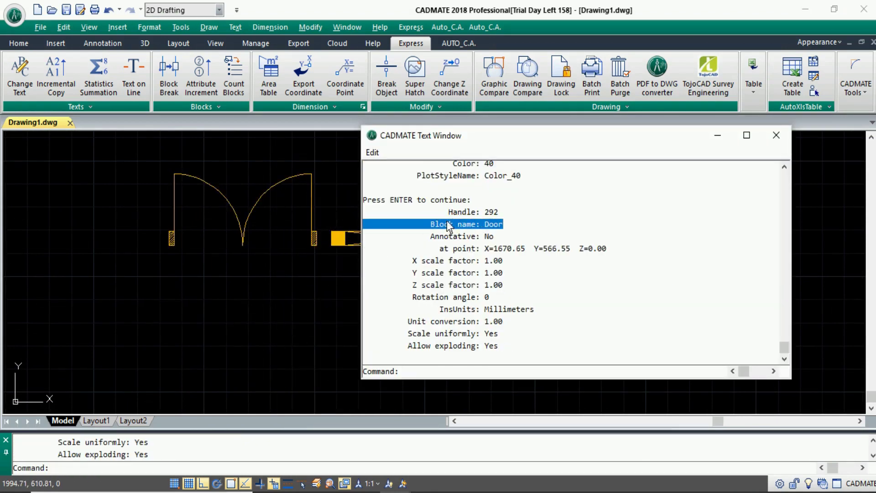
left_click(780, 137)
List the window's properties to confirm its block name is Window.
key("Return")
left_click(477, 249)
key("Return")
left_click_drag(512, 261, 426, 260)
left_click(782, 135)
key("Escape")
Copy the door and window pair into five rows, then start a new Excel-linked table.
scroll(446, 254, "down", 2)
middle_click_drag(446, 254, 316, 265)
type("co")
key("Return")
left_click_drag(374, 267, 155, 219)
key("Return")
left_click(135, 253)
left_click(141, 321)
scroll(148, 341, "down", 1)
left_click(176, 320)
left_click(180, 365)
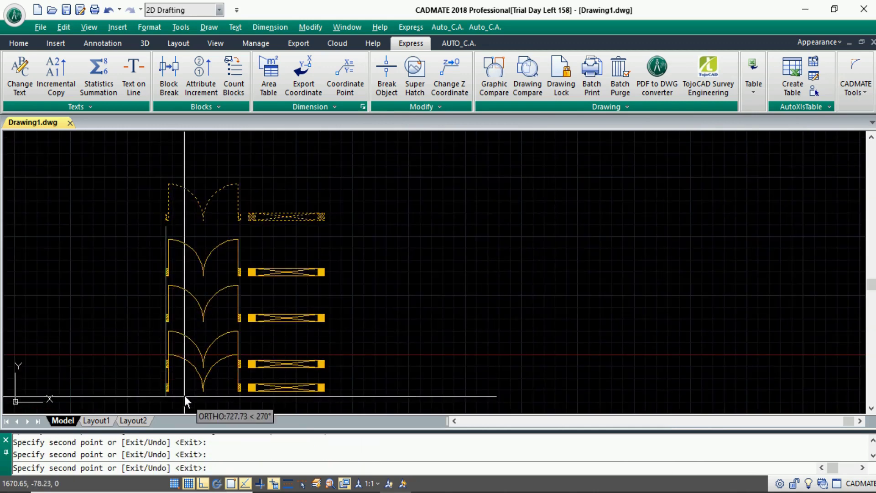
left_click(163, 165)
key("Return")
middle_click_drag(344, 200, 258, 273)
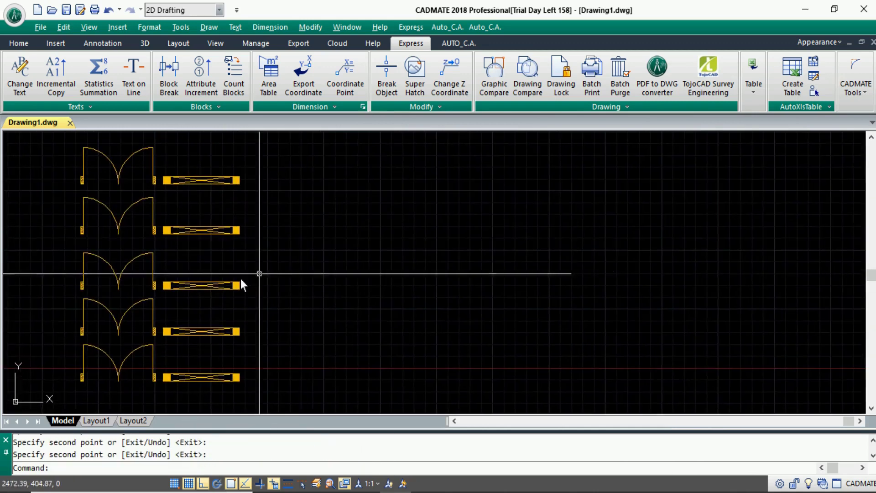
left_click(798, 74)
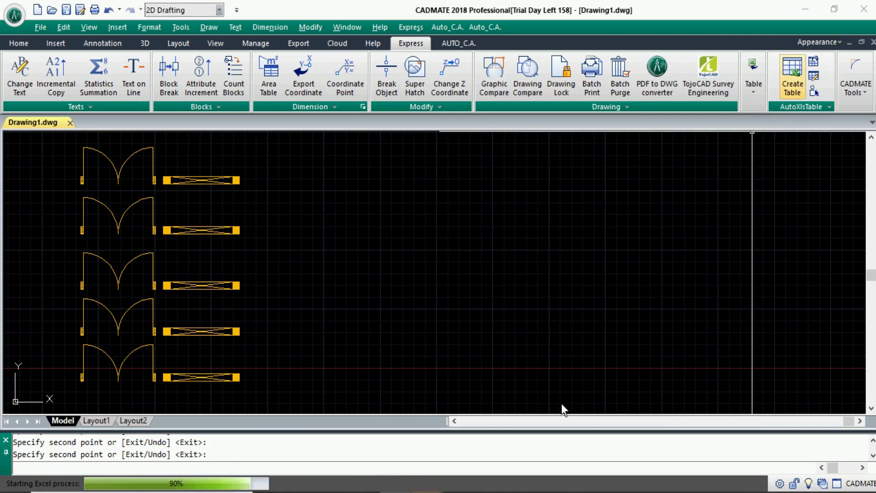
Apply All Borders to the cell block A1:C8 in Book1.
mouse_move(457, 491)
left_click(495, 438)
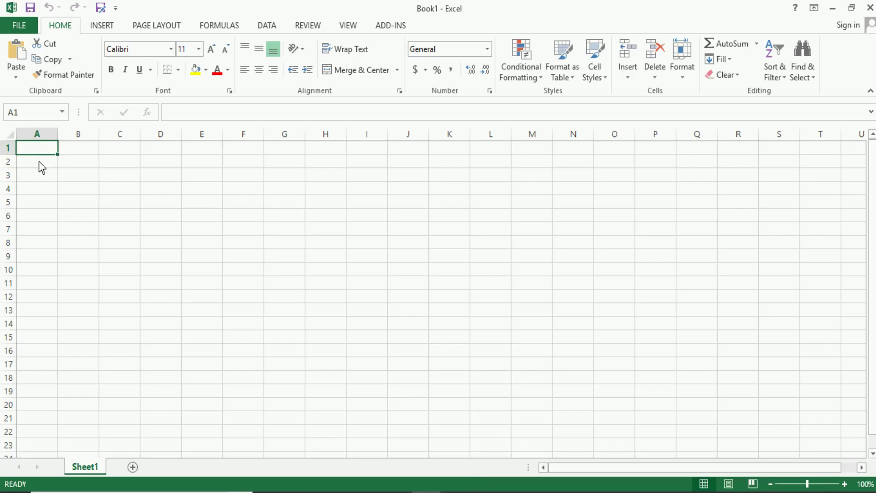
left_click_drag(36, 152, 126, 245)
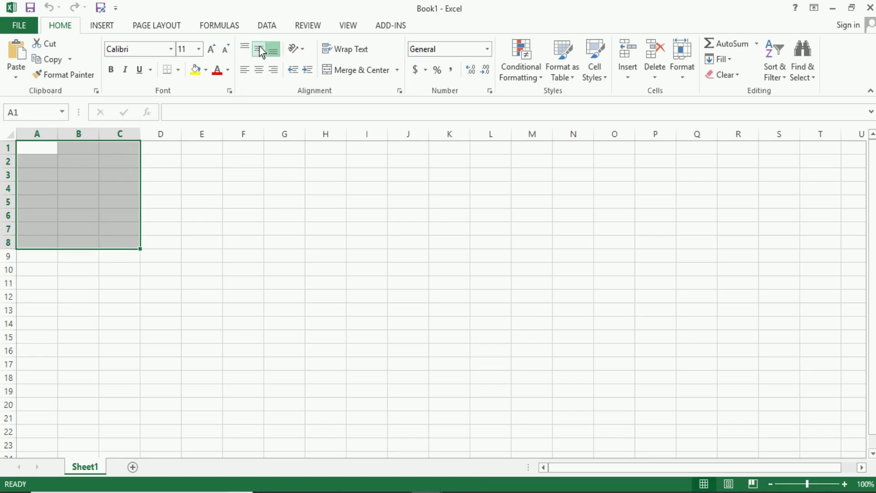
left_click(178, 70)
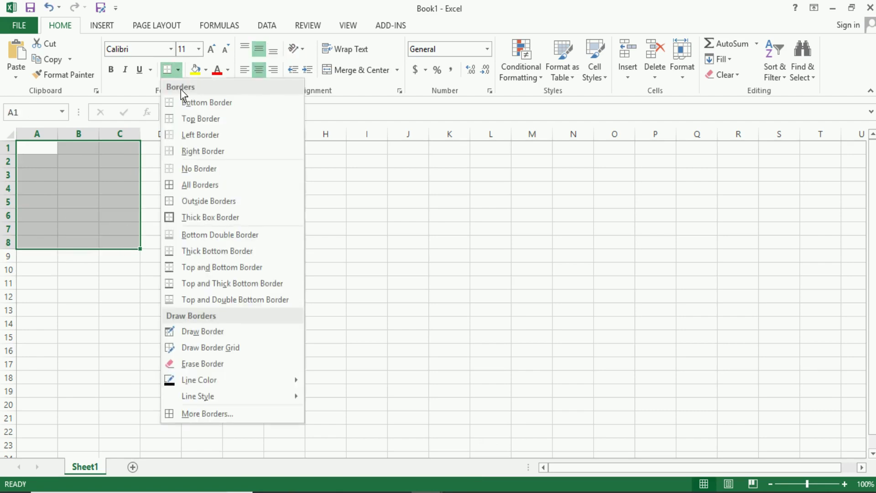
left_click(174, 184)
Type the headers s.no, item and qty across A1:C1.
left_click(42, 150)
type("s")
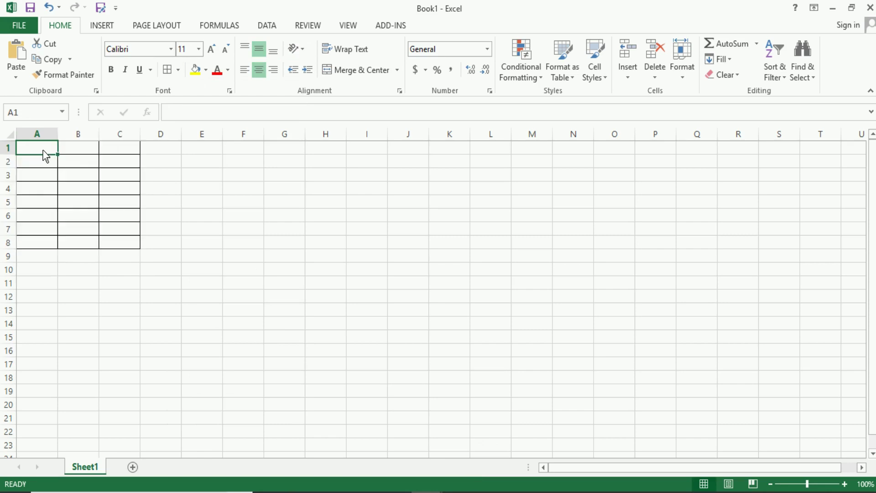
type(".no")
key("Tab")
type("item")
key("Tab")
type("qty")
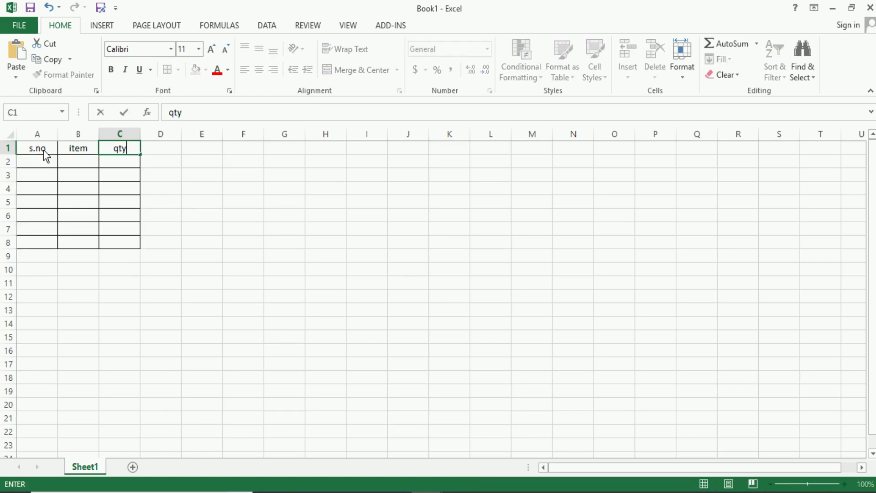
key("Return")
Number column A from 1 to 7 as a fill series.
type("1")
key("ctrl+Return")
left_click_drag(58, 168, 59, 250)
left_click(66, 253)
left_click(82, 277)
Enter door and window as the first two items in B2:B3.
left_click(79, 162)
type("door")
key("Return")
type("window")
left_click(119, 162)
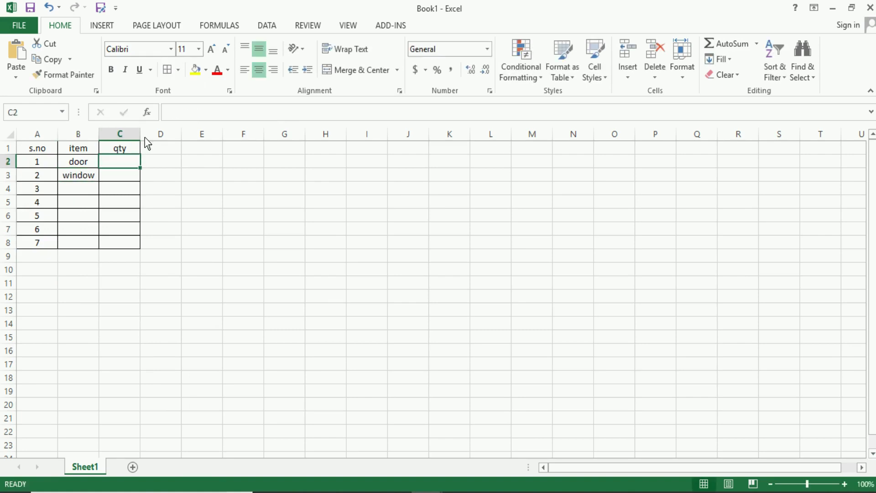
Insert a Block Calculate count of Door blocks on all layers into C2.
left_click(396, 28)
left_click(111, 44)
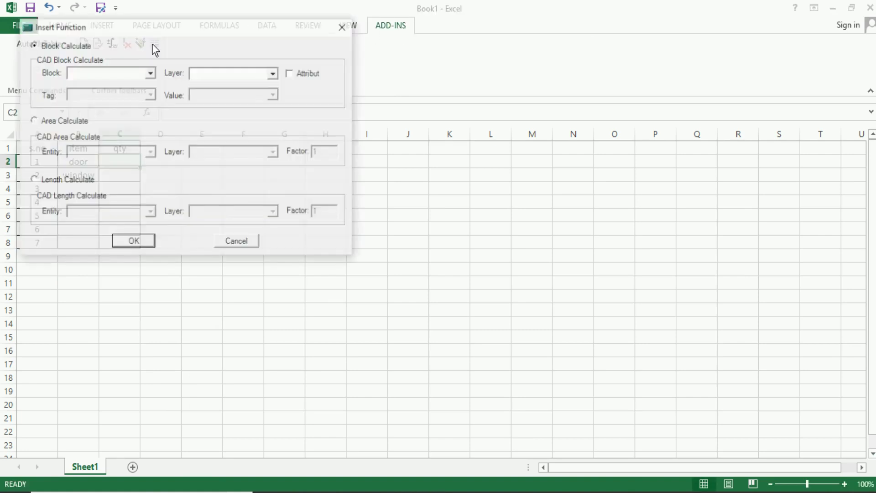
left_click(381, 119)
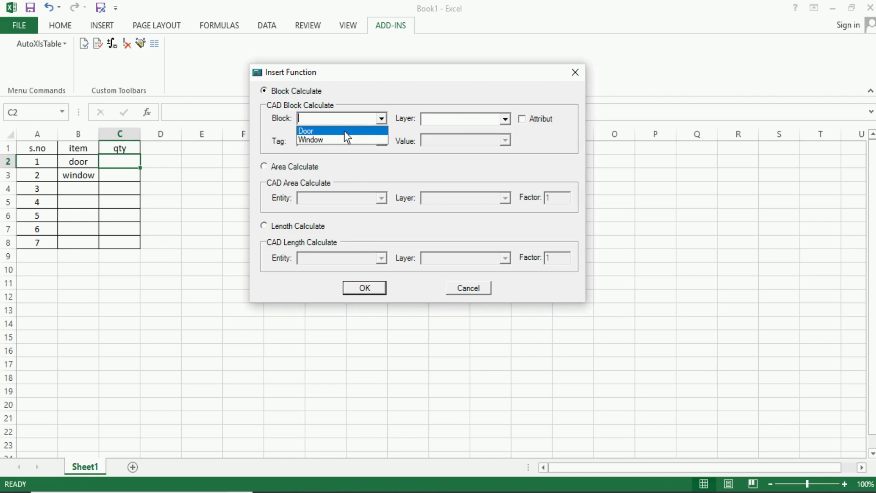
left_click(307, 130)
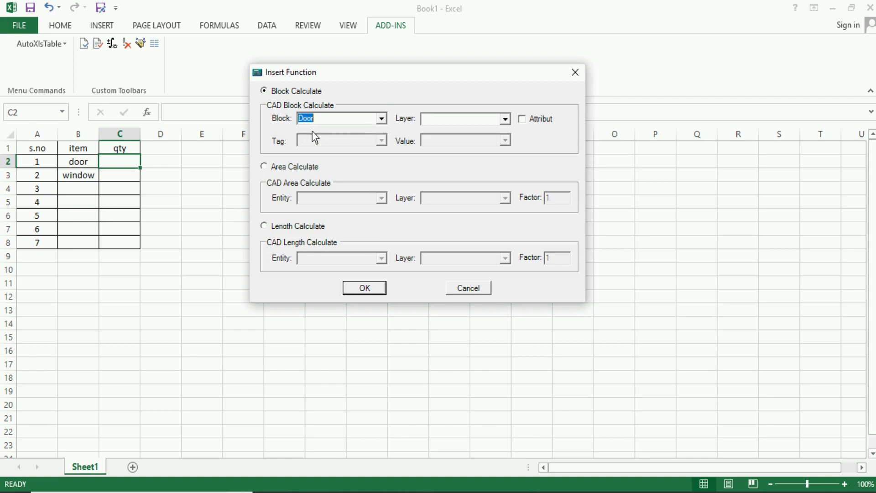
left_click(504, 119)
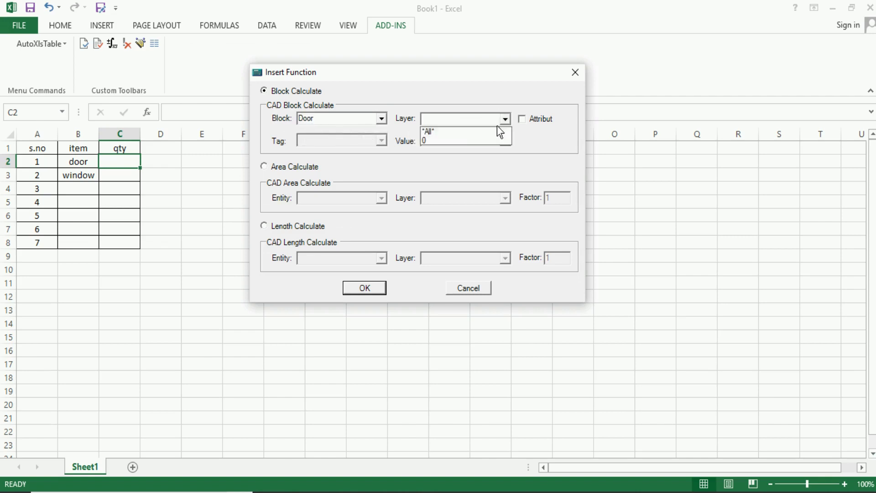
left_click(475, 130)
left_click(380, 287)
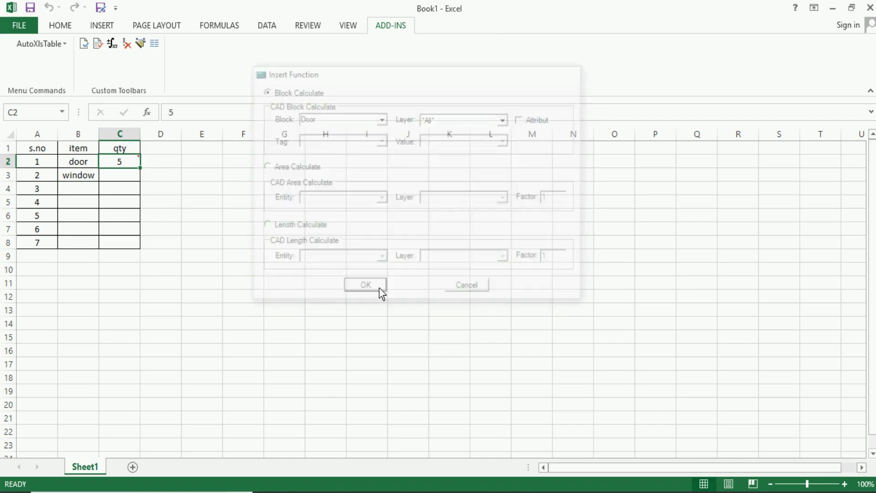
key("Down")
Insert the Window block count into C3.
left_click(112, 43)
left_click(381, 118)
left_click(314, 137)
left_click(362, 289)
Export the table to the drawing, saving the workbook to the Desktop as Book1.xlsx.
left_click(83, 44)
left_click(441, 302)
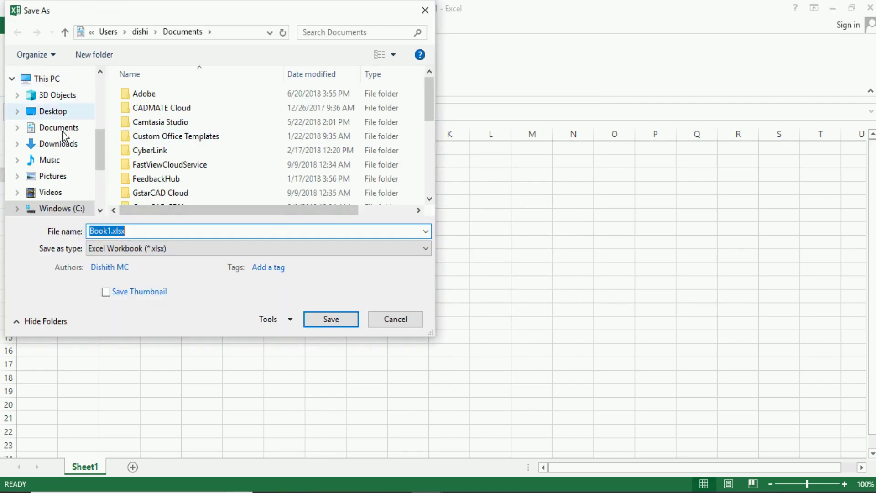
left_click(69, 111)
left_click(332, 321)
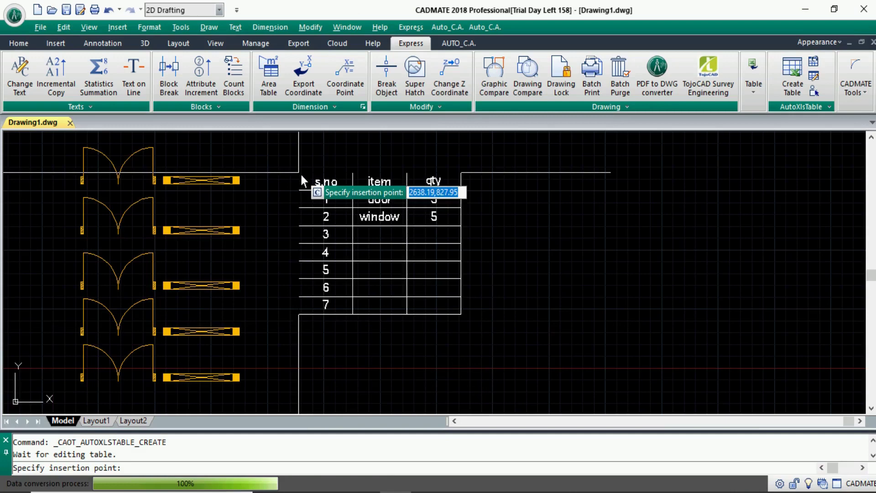
Place the linked table beside the blocks and copy all doors and windows to the right.
left_click(300, 171)
type("co")
key("Return")
left_click(331, 397)
left_click(121, 143)
key("Return")
left_click(167, 231)
left_click(625, 234)
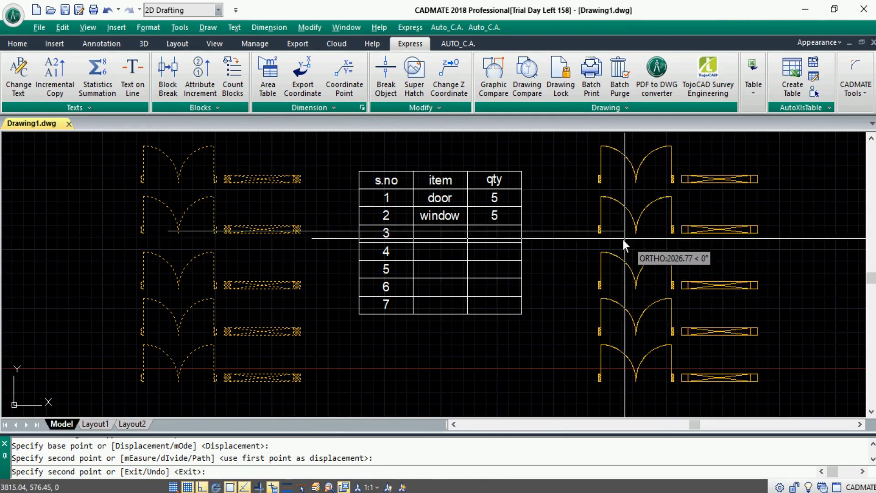
key("Return")
Erase the copied doors and windows so the table counts return to 5.
left_click(801, 400)
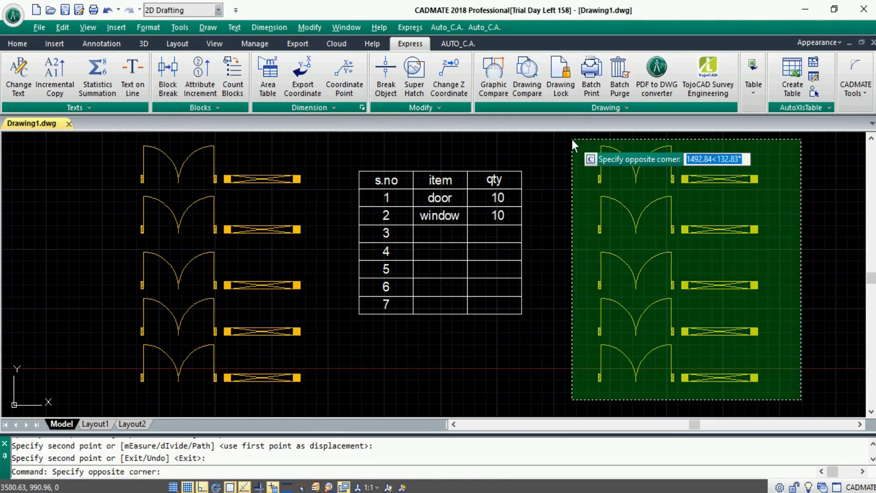
left_click(572, 139)
type("e")
key("Return")
middle_click_drag(560, 298, 479, 304)
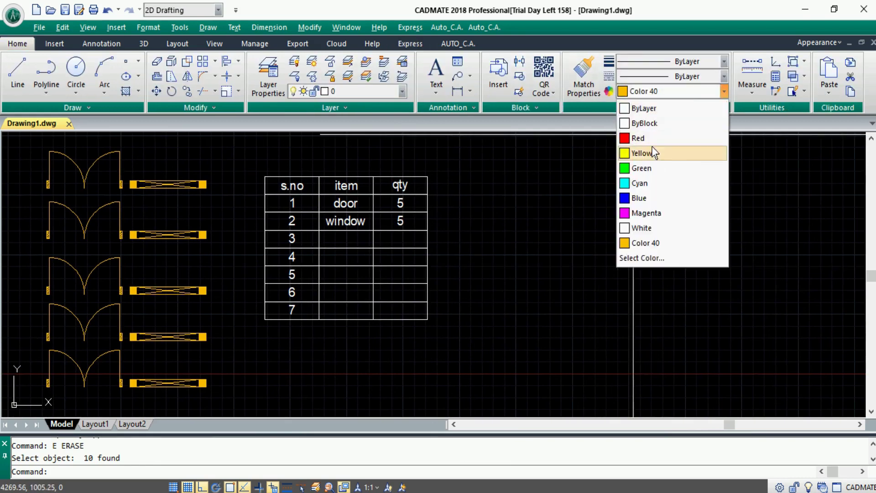
left_click(648, 166)
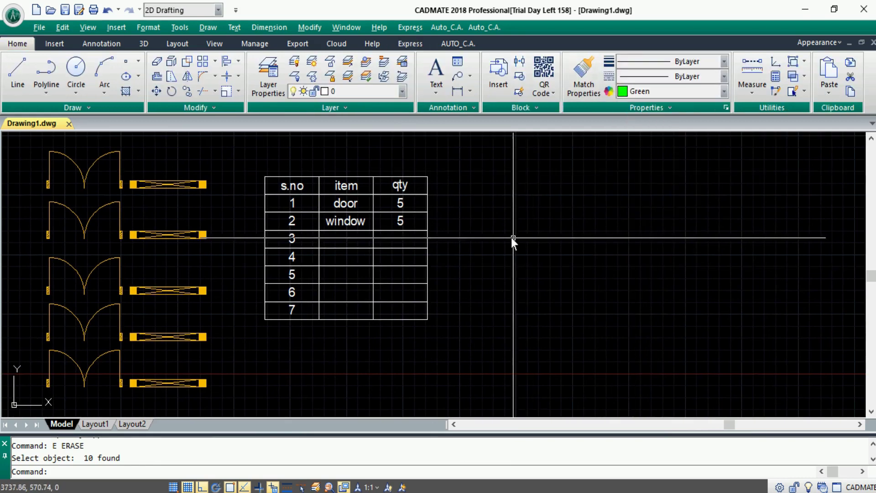
Draw a closed green L-shaped polyline room outline to the right of the table.
type("pl")
key("Return")
left_click(503, 169)
left_click(504, 405)
left_click(730, 405)
left_click(730, 310)
left_click(641, 311)
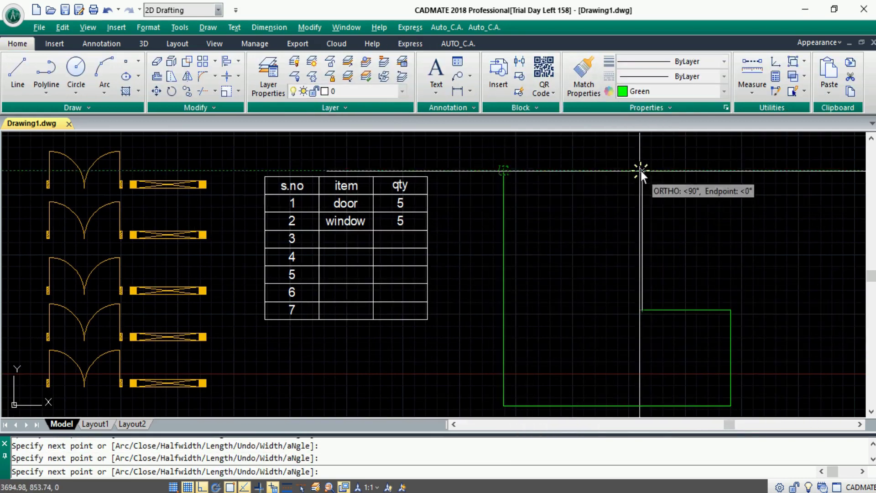
left_click(641, 171)
type("c")
key("Return")
key("Return")
Start a separate polyline right of the room and end it with Esc.
left_click(769, 405)
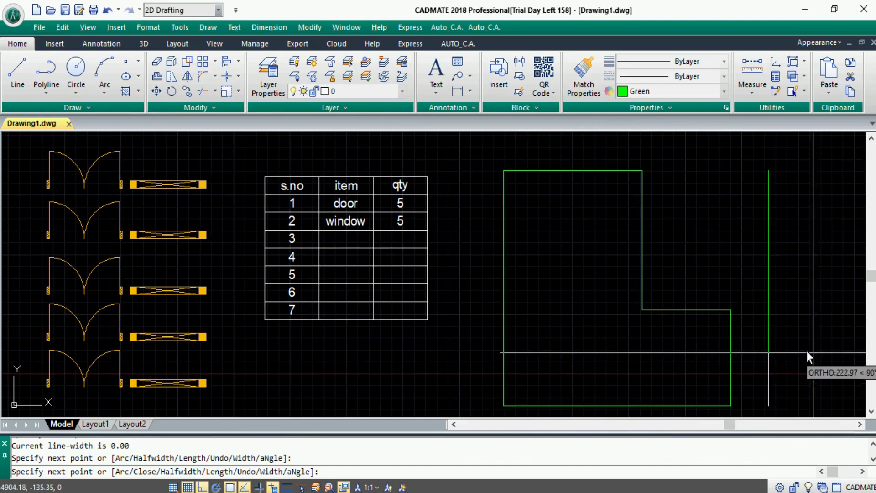
key("Escape")
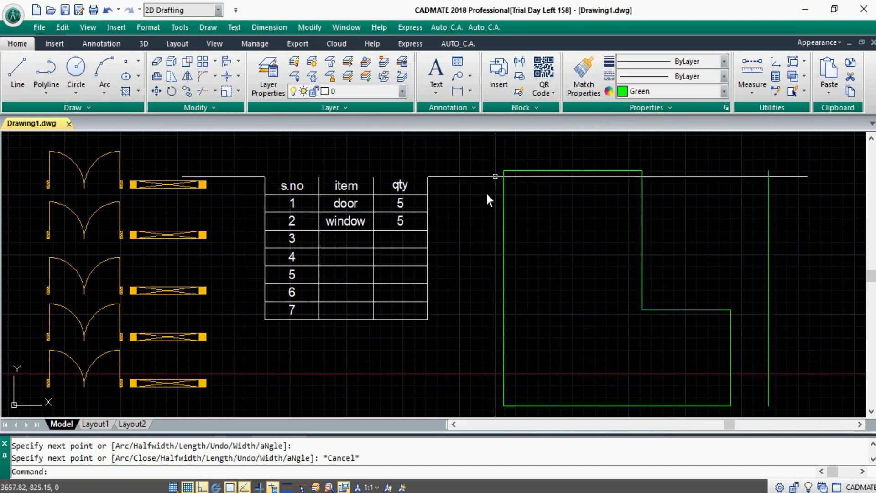
left_click(403, 44)
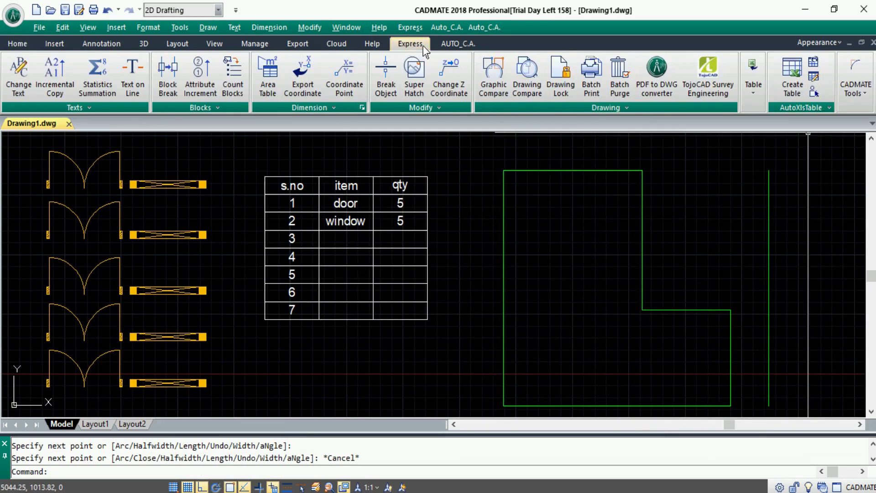
Create an area group named room 1 from the green room outline.
left_click(814, 95)
mouse_move(579, 75)
left_mouse_down()
mouse_move(219, 124)
mouse_move(150, 78)
left_mouse_up()
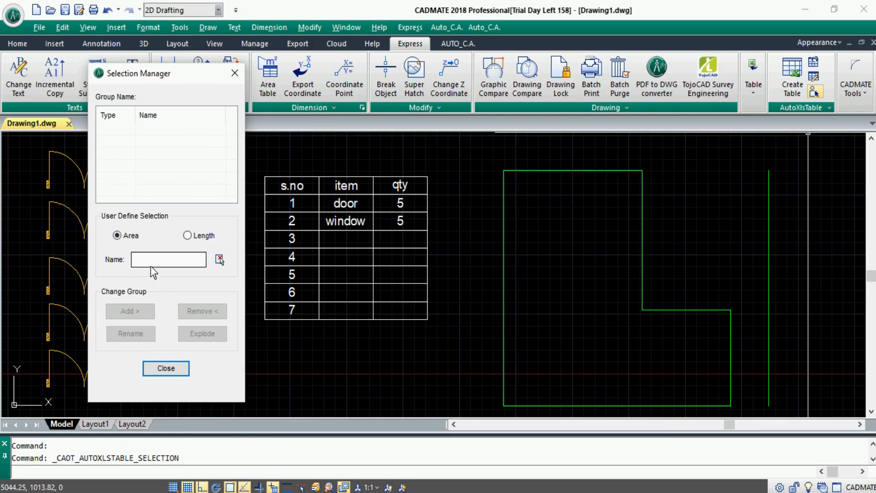
left_click(174, 264)
type("room 1")
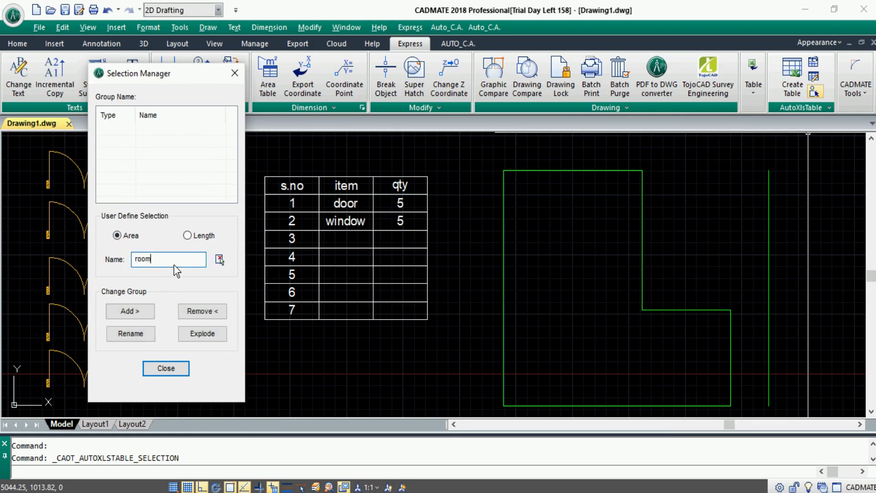
left_click(219, 259)
left_click(536, 354)
left_click(483, 376)
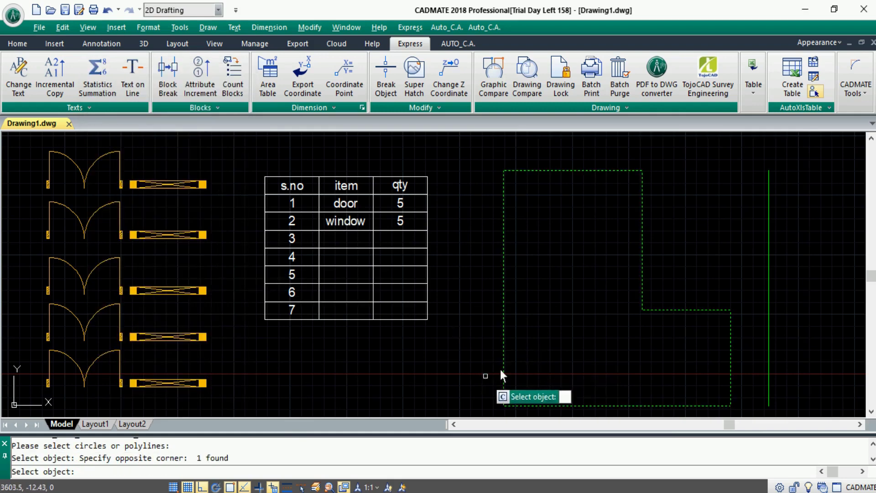
right_click(553, 321)
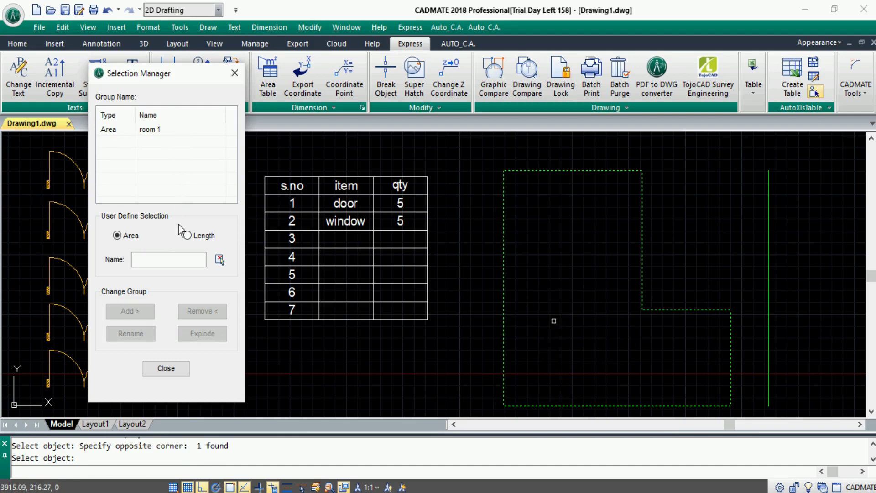
Create a length group named Perimeter from the same room outline.
left_click(141, 263)
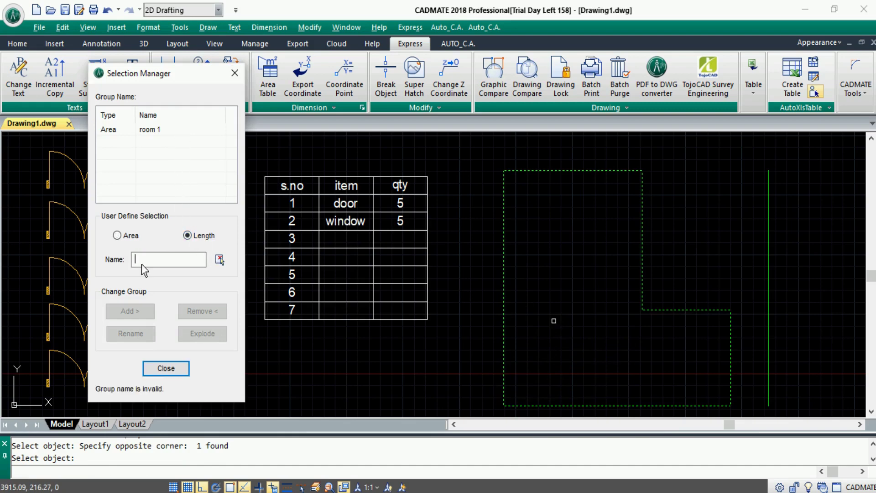
type("Perimeter")
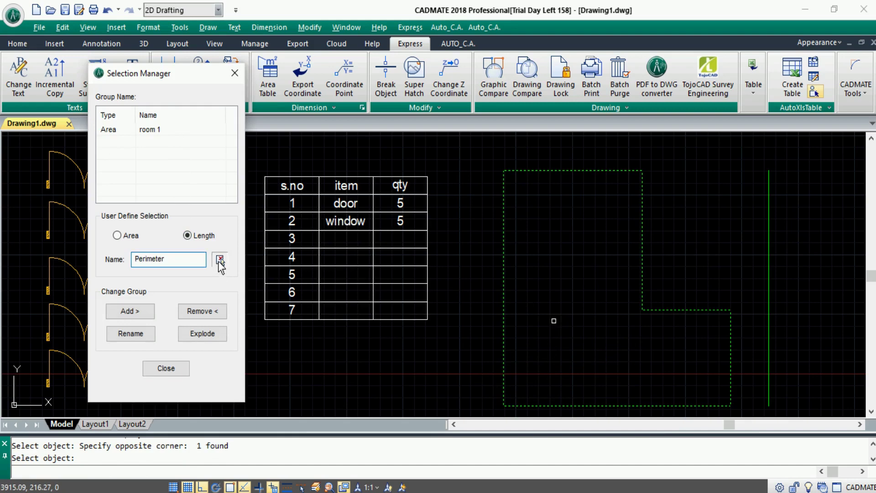
left_click(218, 261)
left_click(769, 298)
key("Return")
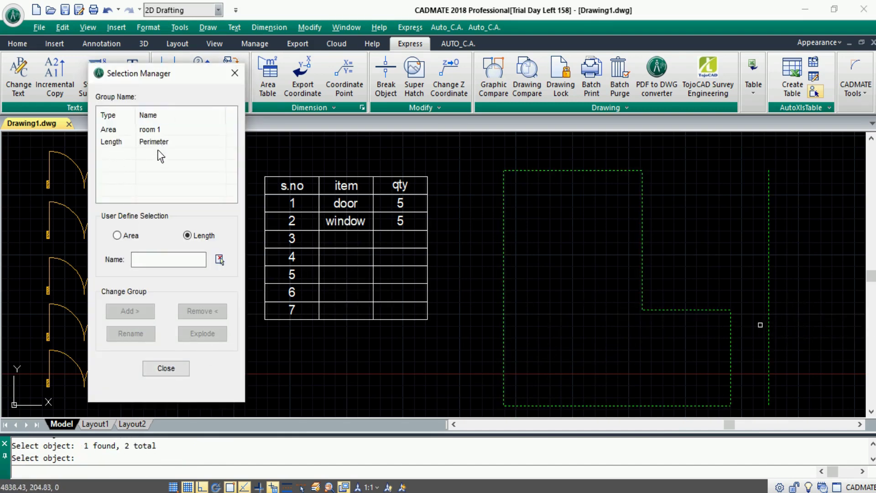
left_click(178, 368)
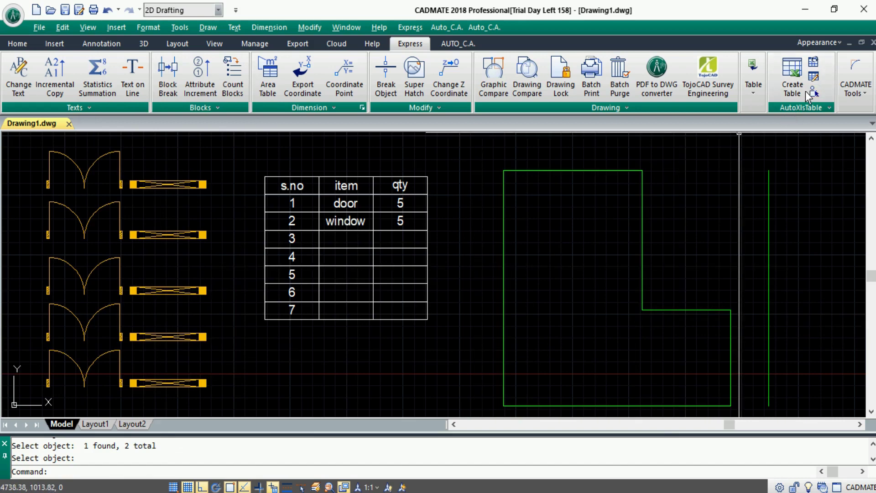
Pick the door/window table for editing and switch to Book1.xlsx in Excel.
left_click(815, 77)
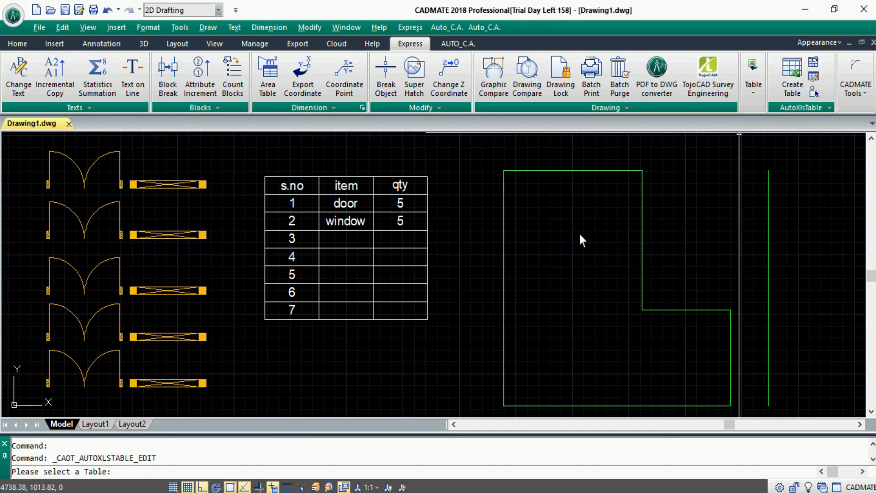
left_click(404, 248)
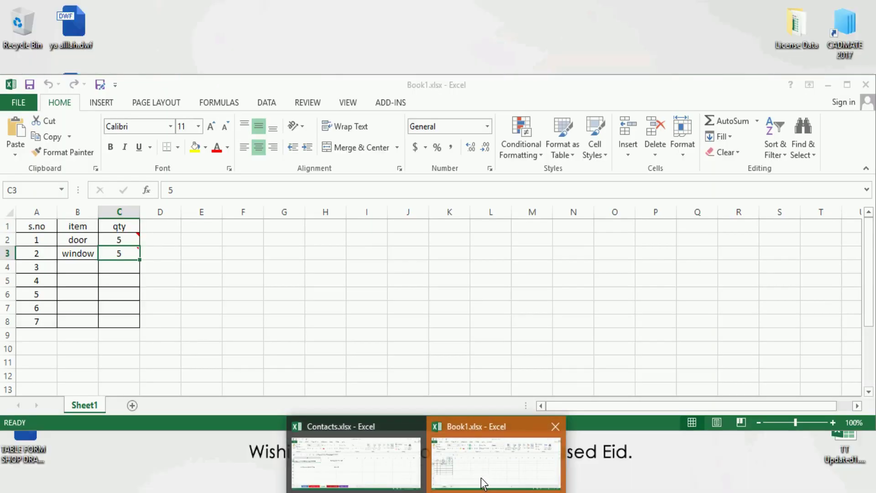
left_click(485, 475)
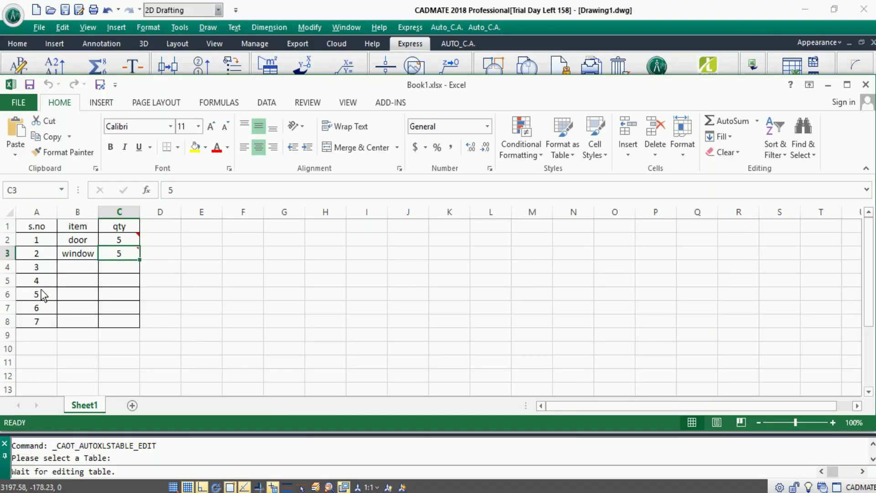
Enter Room 1 and Permieter in B4:B5, widen column B, and open Insert Function.
left_click(72, 268)
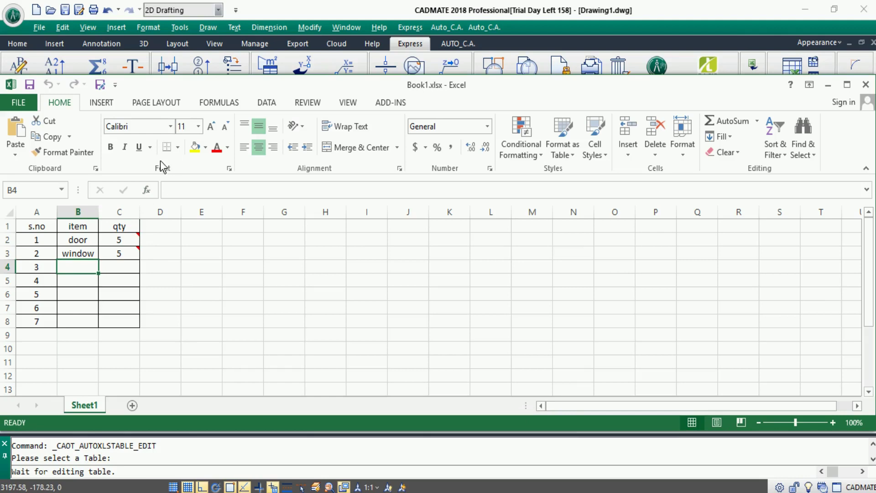
type("Room 1")
key("Return")
type("P")
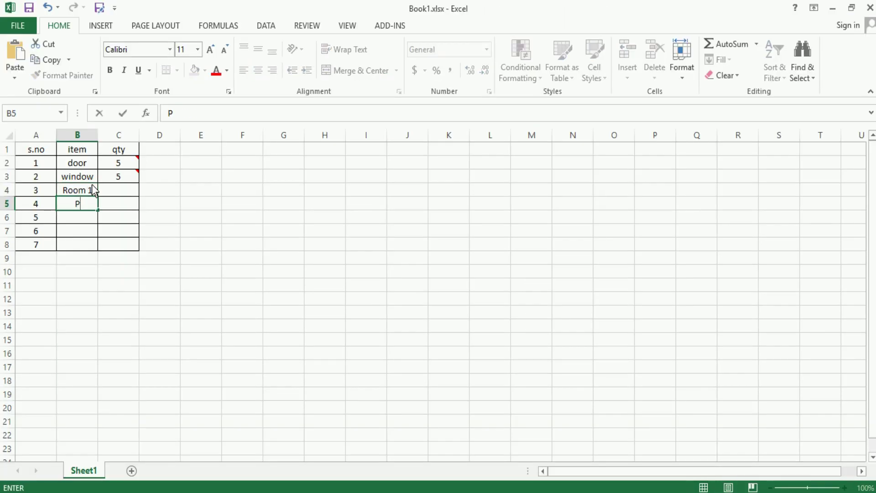
type("ermieter")
left_click(125, 188)
left_click_drag(98, 135, 129, 135)
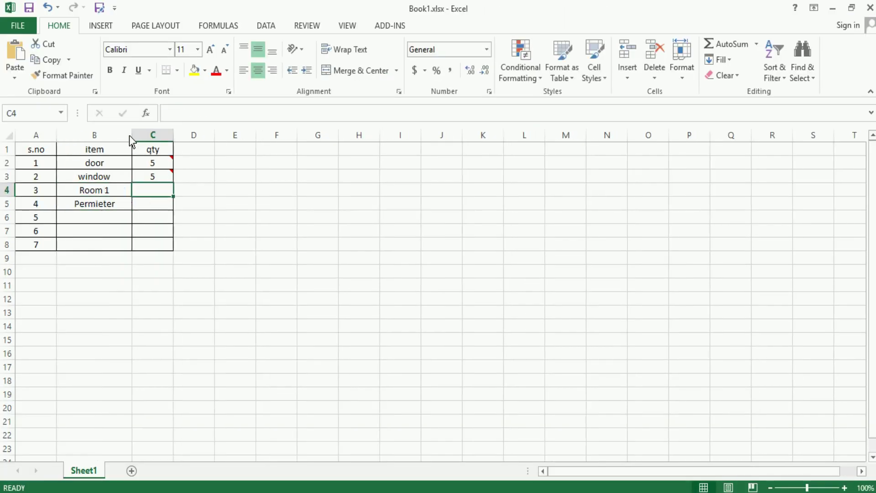
left_click(390, 25)
left_click(111, 43)
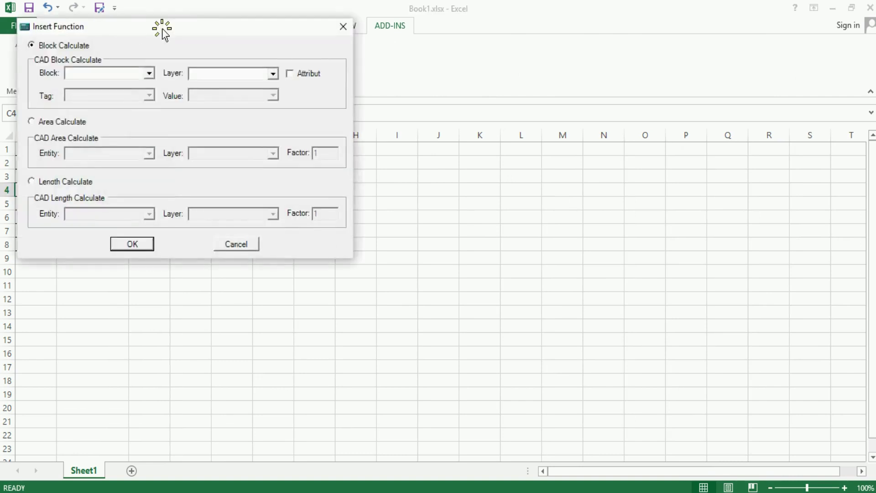
Insert the Area Calculate of room 1 on all layers into C4 (765754.23).
left_click_drag(419, 78, 393, 69)
left_click(348, 161)
left_click(466, 194)
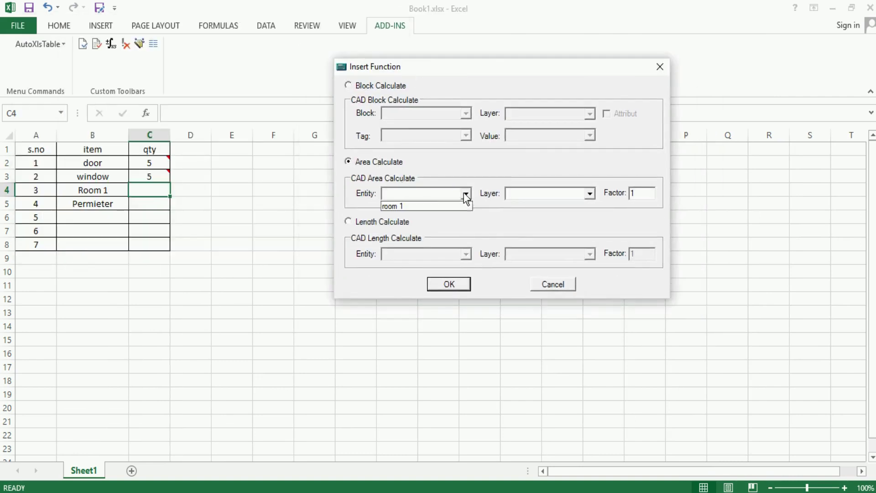
left_click(397, 206)
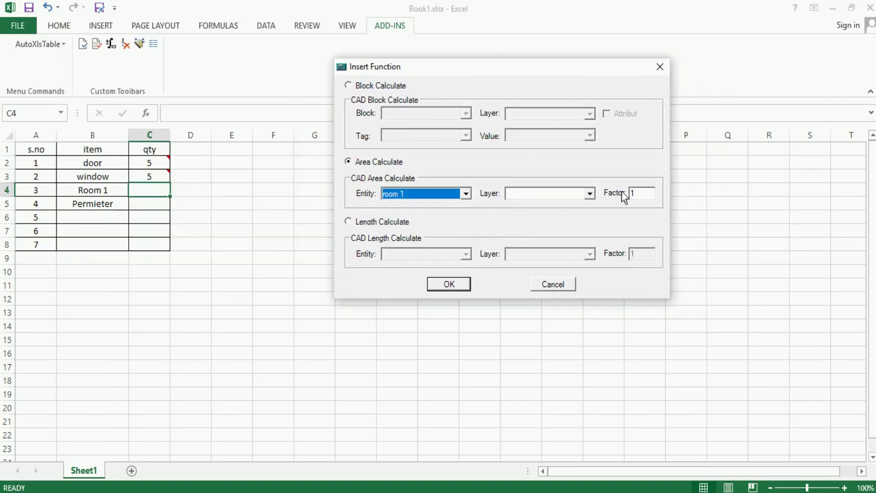
left_click(591, 193)
left_click(554, 205)
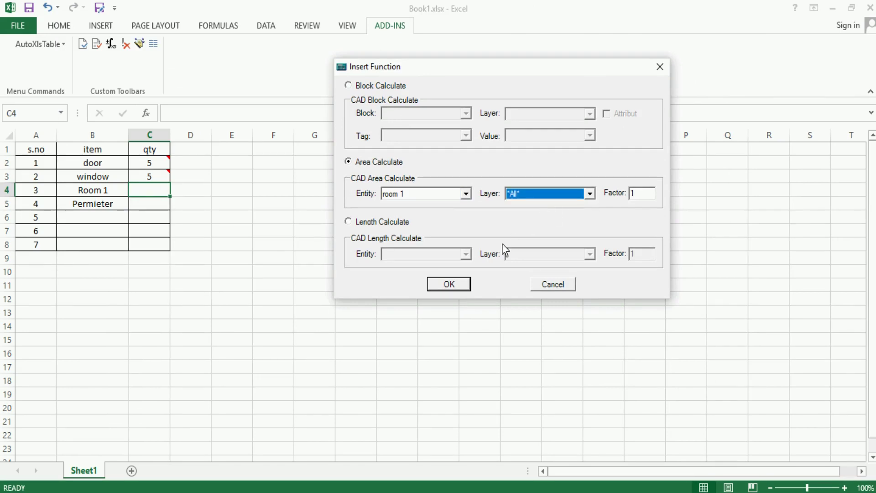
left_click(449, 285)
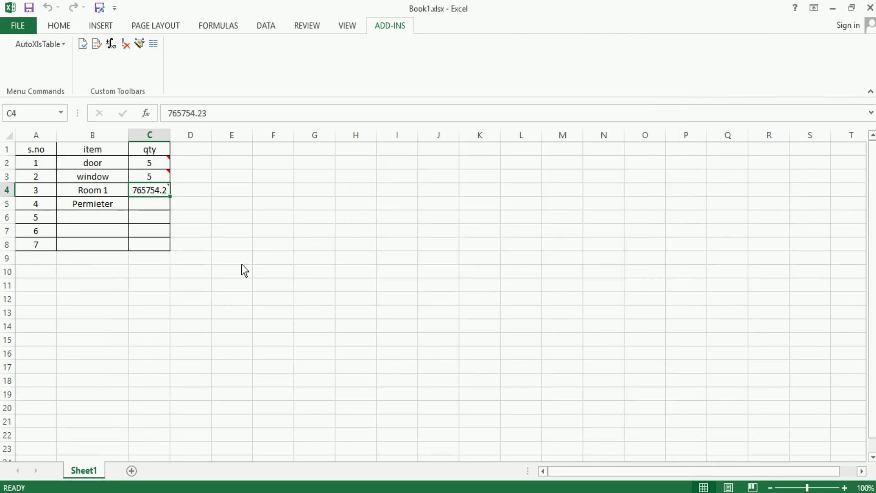
Insert the Length Calculate of Perimeter on all layers into C5 (4979.74).
left_click(147, 207)
left_click(112, 45)
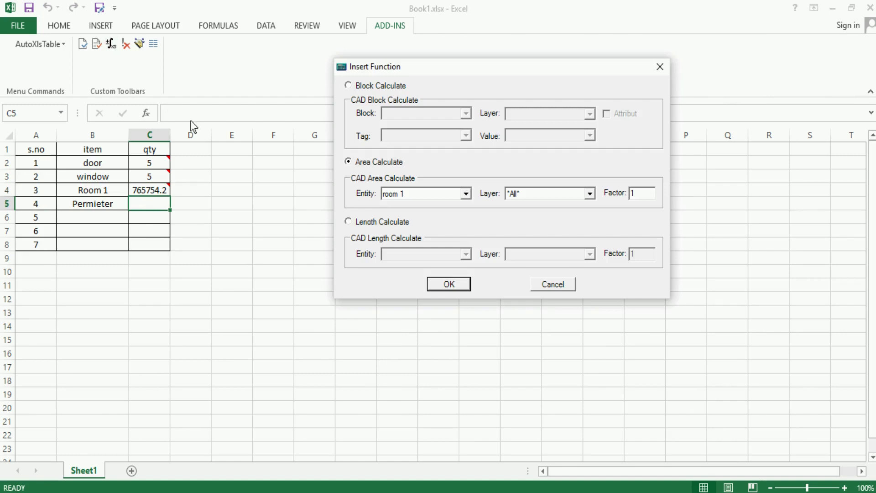
left_click(395, 223)
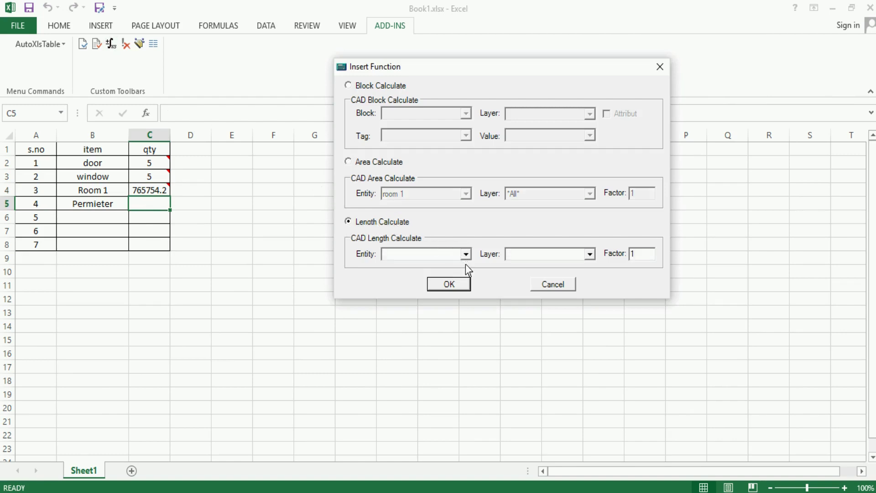
left_click(466, 254)
left_click(461, 267)
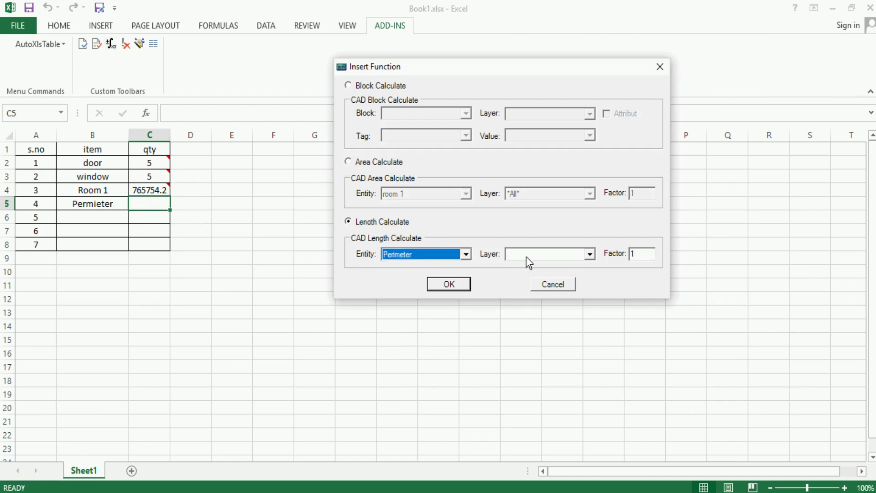
left_click(524, 257)
left_click(522, 268)
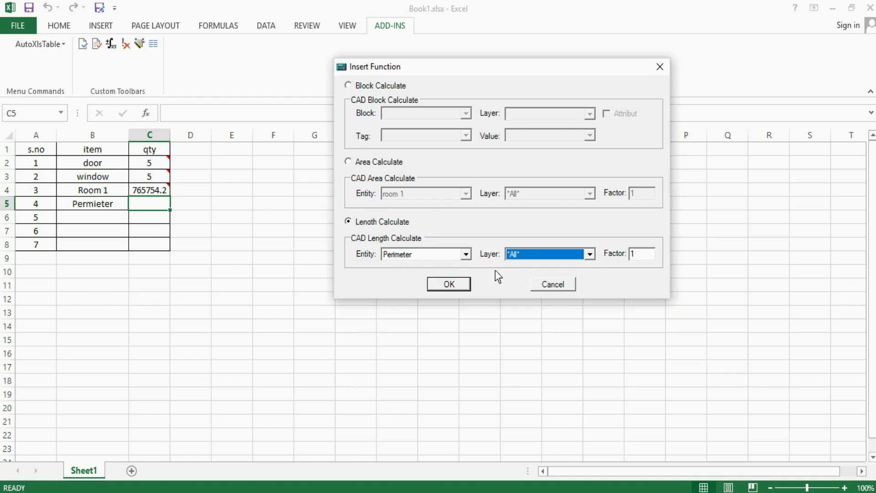
left_click(449, 284)
Widen column C and send the updated table back to CADMATE, saving changes.
left_click_drag(170, 132, 188, 135)
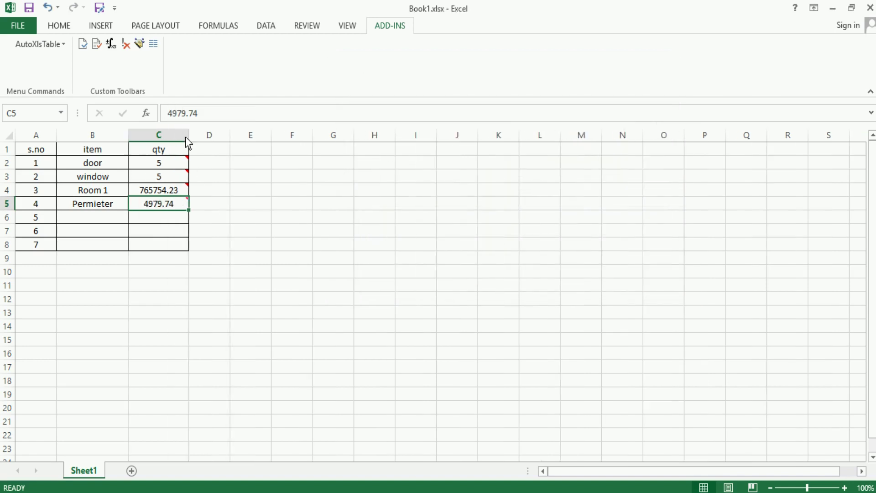
left_click(84, 46)
left_click(414, 303)
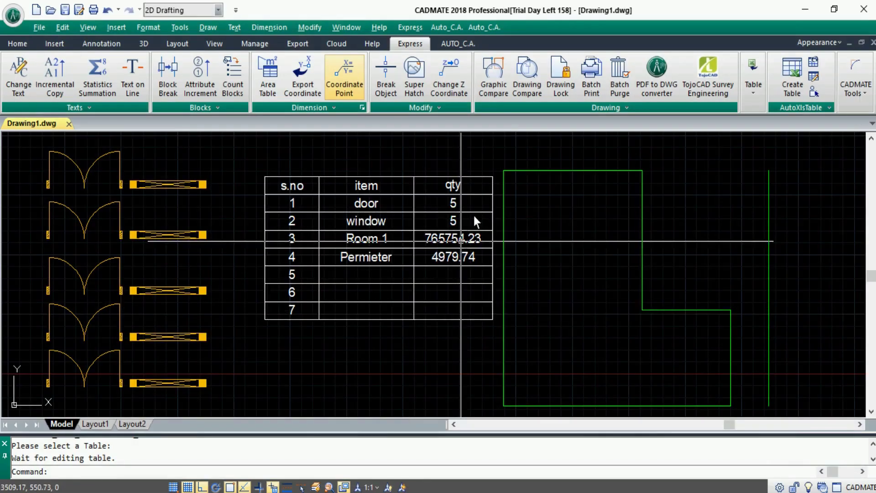
Stretch the top end of the vertical green line upward.
left_click(785, 242)
left_click(768, 161)
left_click(767, 172)
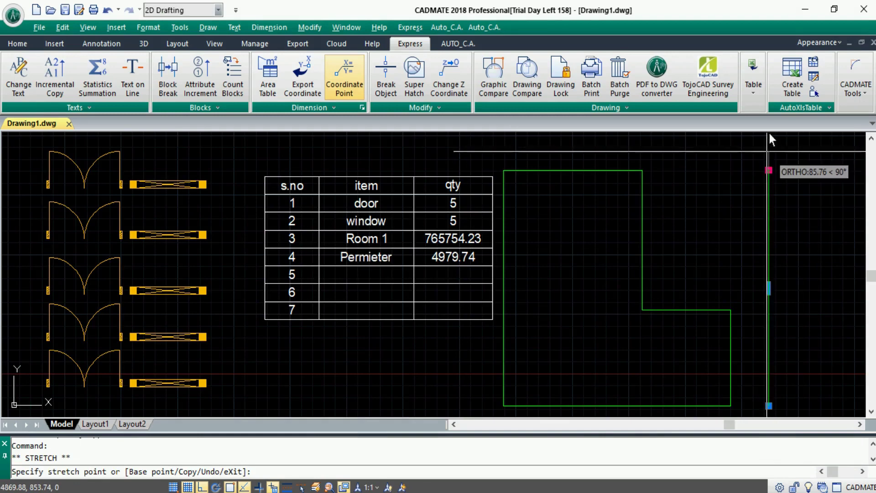
left_click(768, 142)
key("Escape")
Push the room outline's right edge outward so the table reads 866267.29 and 5102.66.
left_click(680, 243)
left_click(630, 262)
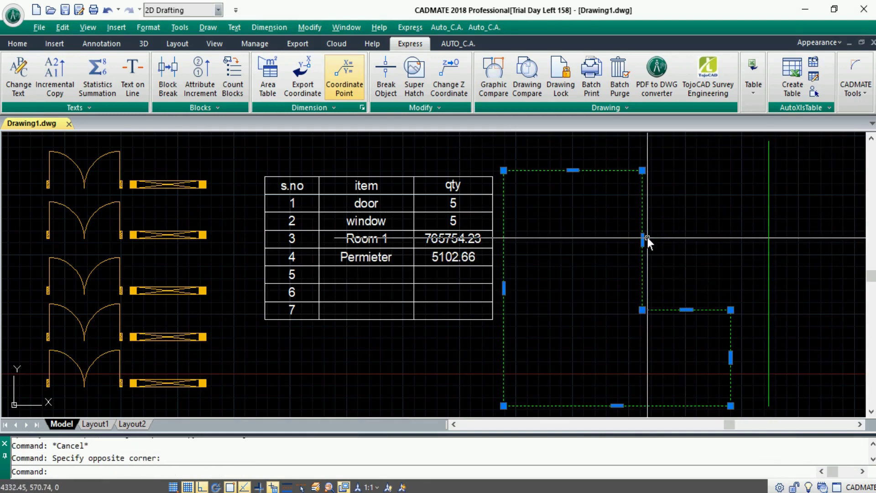
left_click(642, 240)
left_click(680, 240)
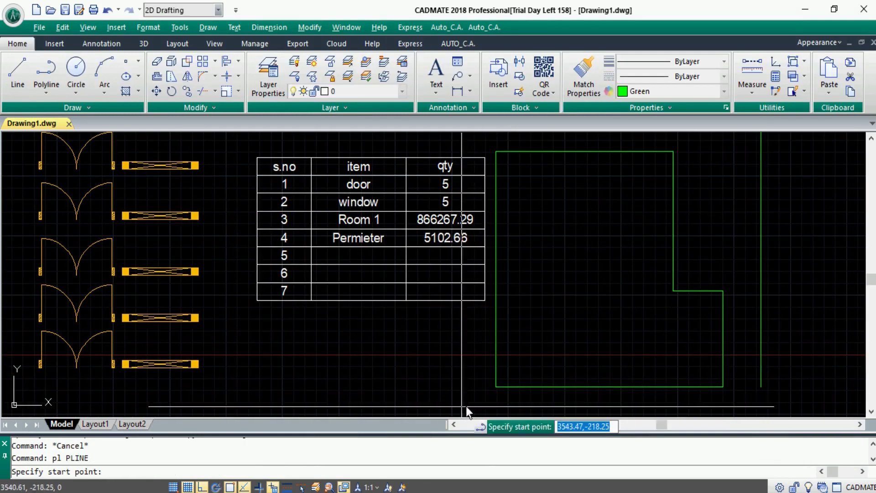
Draw a horizontal line beneath the room outline.
left_click(464, 406)
left_click(760, 406)
key("Return")
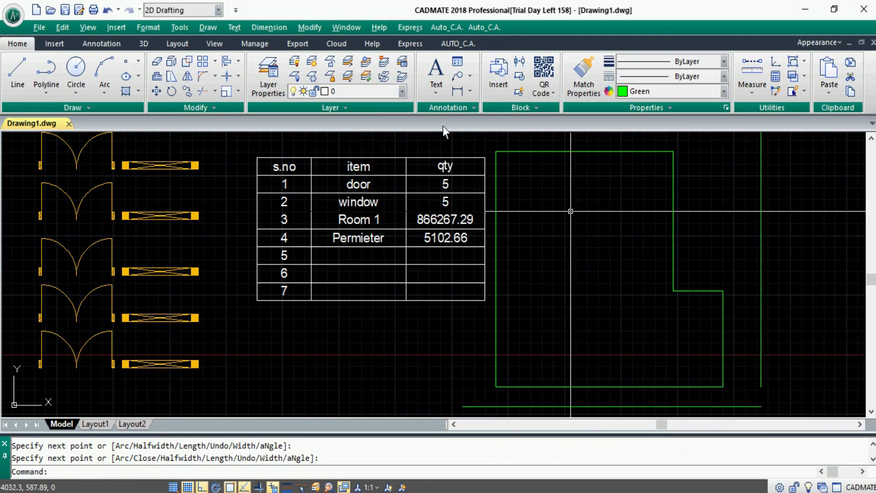
Add the new bottom line to the Perimeter selection group so Permieter reads 6423.35.
left_click(413, 43)
left_click(814, 91)
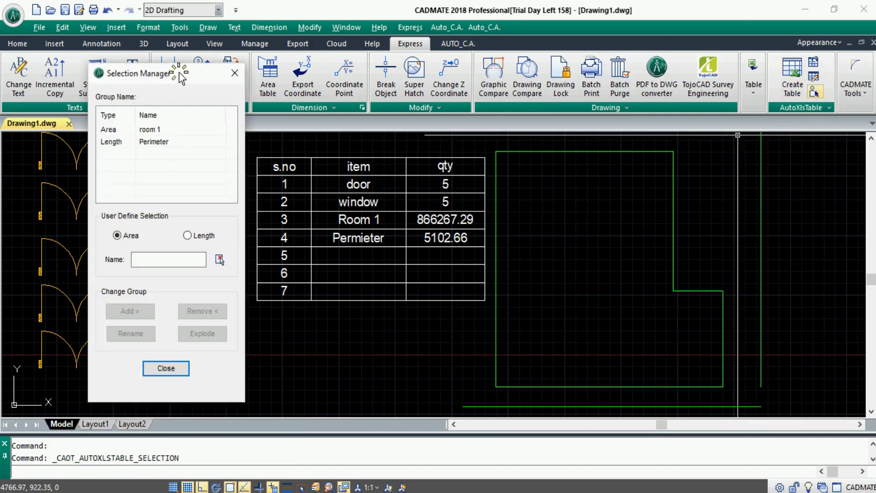
left_click_drag(179, 72, 171, 61)
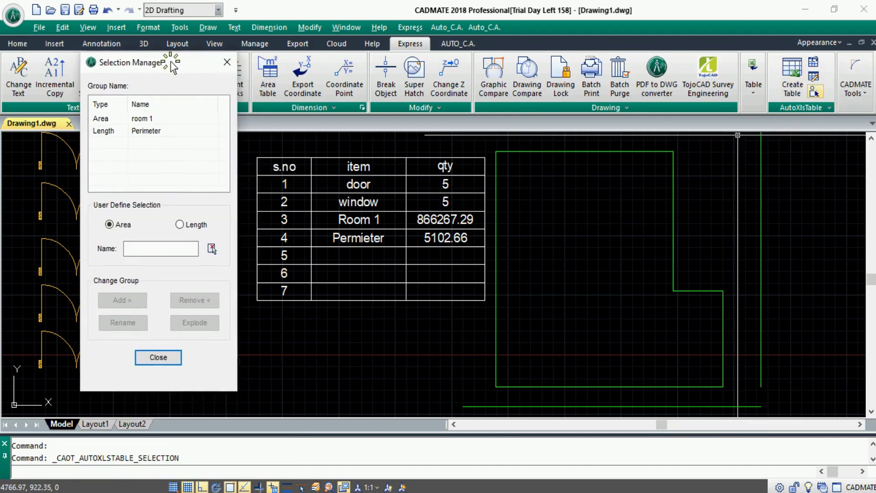
left_click(151, 131)
left_click(121, 304)
left_click(477, 408)
left_click(452, 401)
left_click(478, 404)
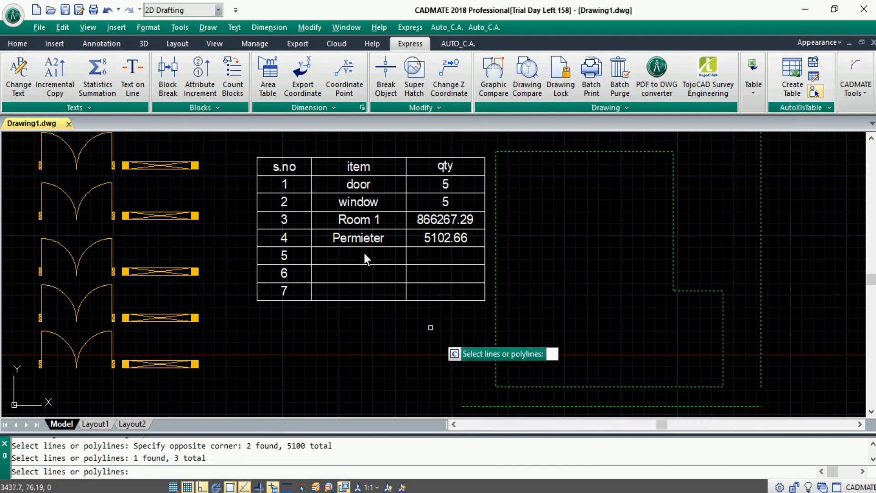
key("Return")
left_click(158, 357)
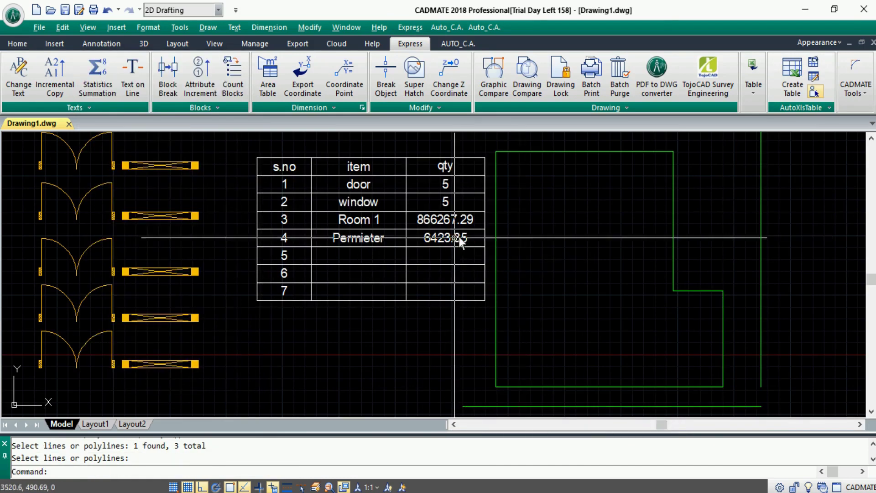
scroll(597, 332, "down", 1)
scroll(598, 331, "up", 1)
scroll(606, 334, "up", 1)
scroll(616, 325, "down", 1)
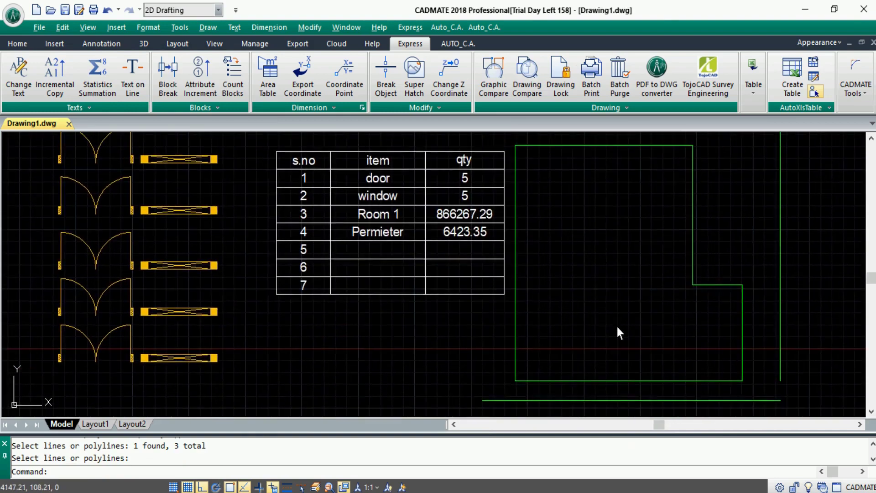